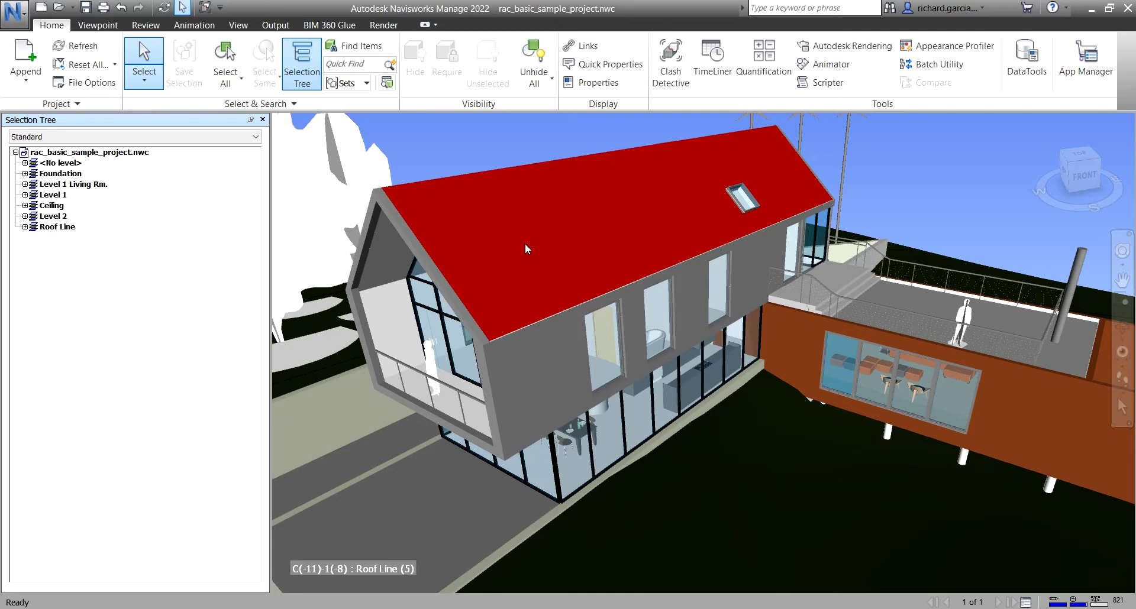
# - Select Level 1 Living Rm., Level 1, Ceiling, Level 2 and Roof Line in turn
pyautogui.click(48, 139)
pyautogui.press('ctrl')
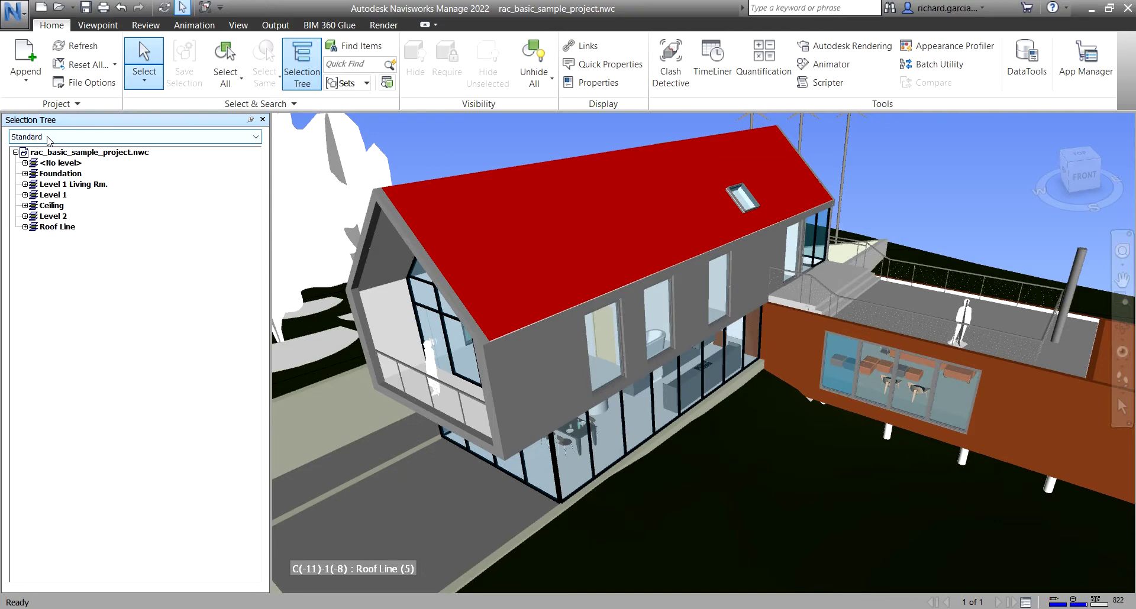
pyautogui.press('ctrl')
pyautogui.click(61, 185)
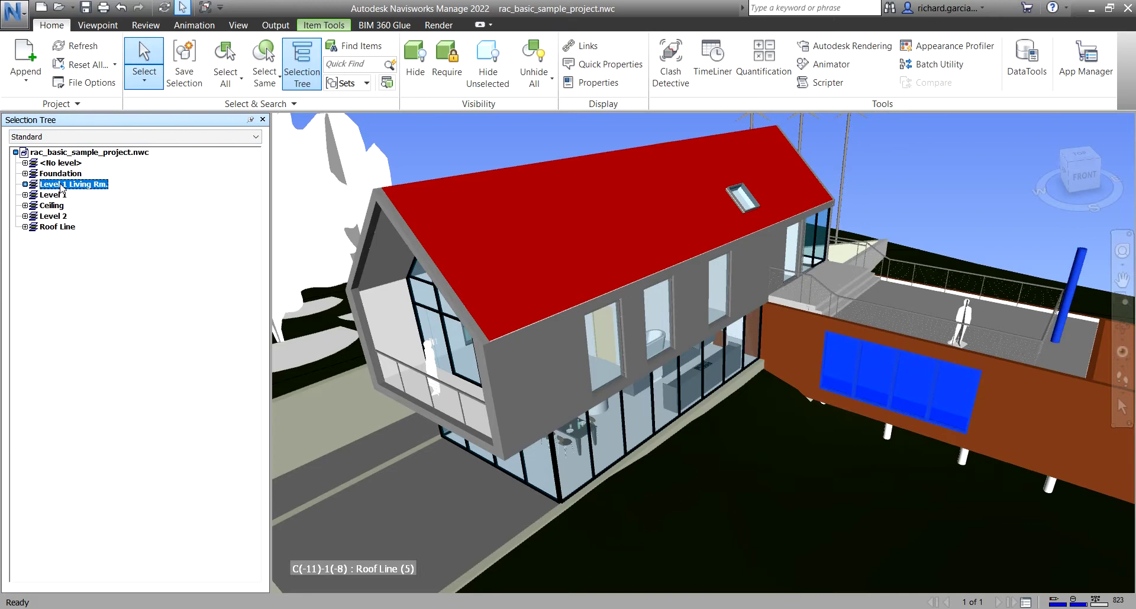
pyautogui.click(59, 196)
pyautogui.click(59, 206)
pyautogui.click(59, 216)
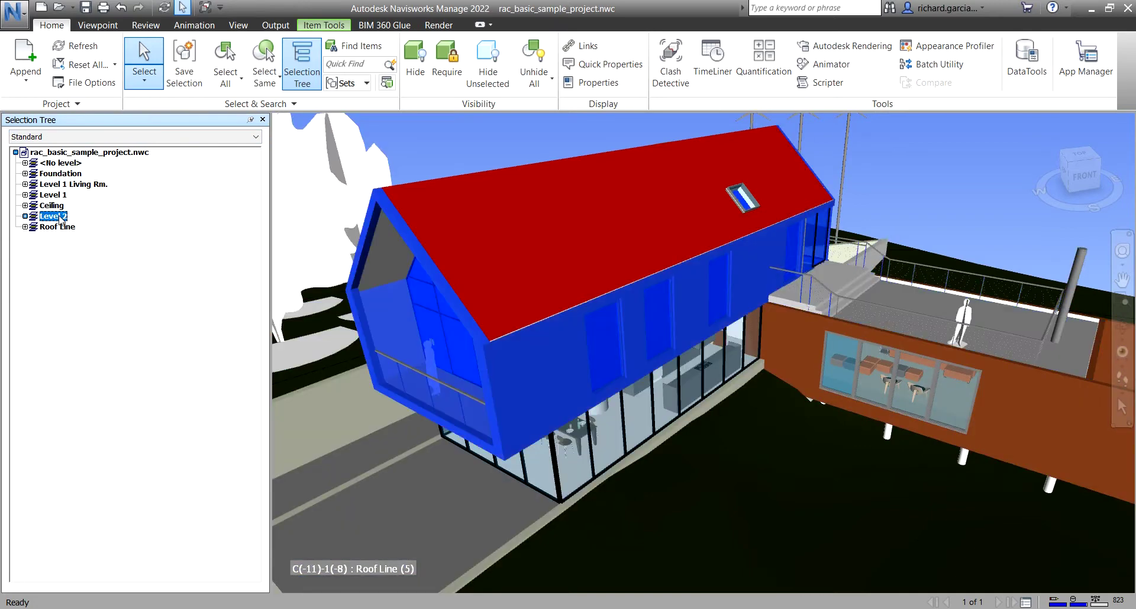
pyautogui.click(62, 228)
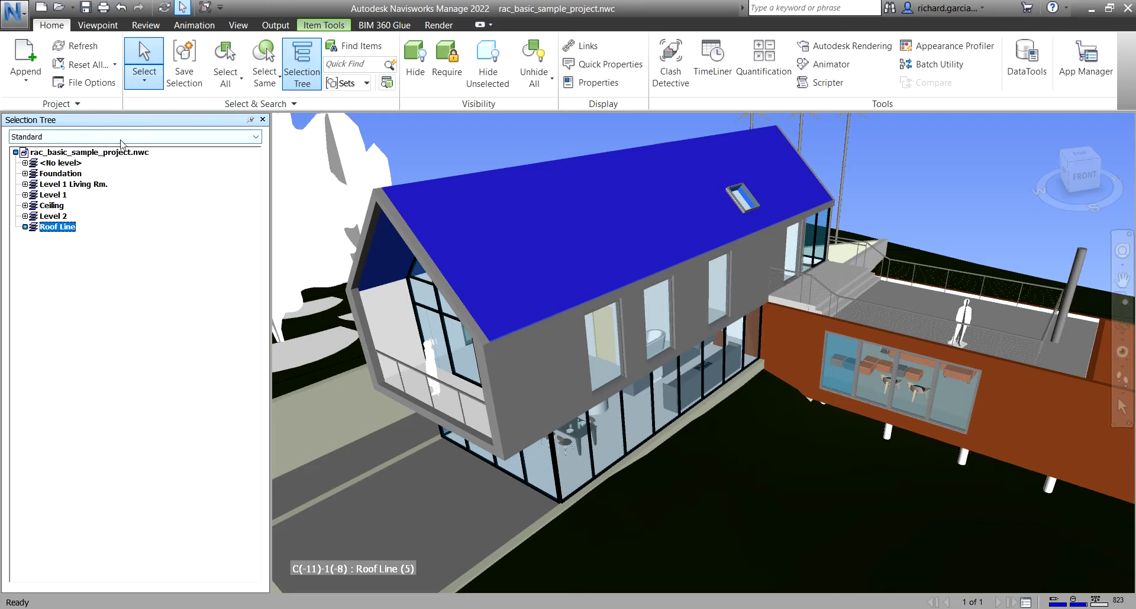
# - Switch the tree to Compact, then back to Standard, collapsing and re-expanding the project root
pyautogui.click(228, 140)
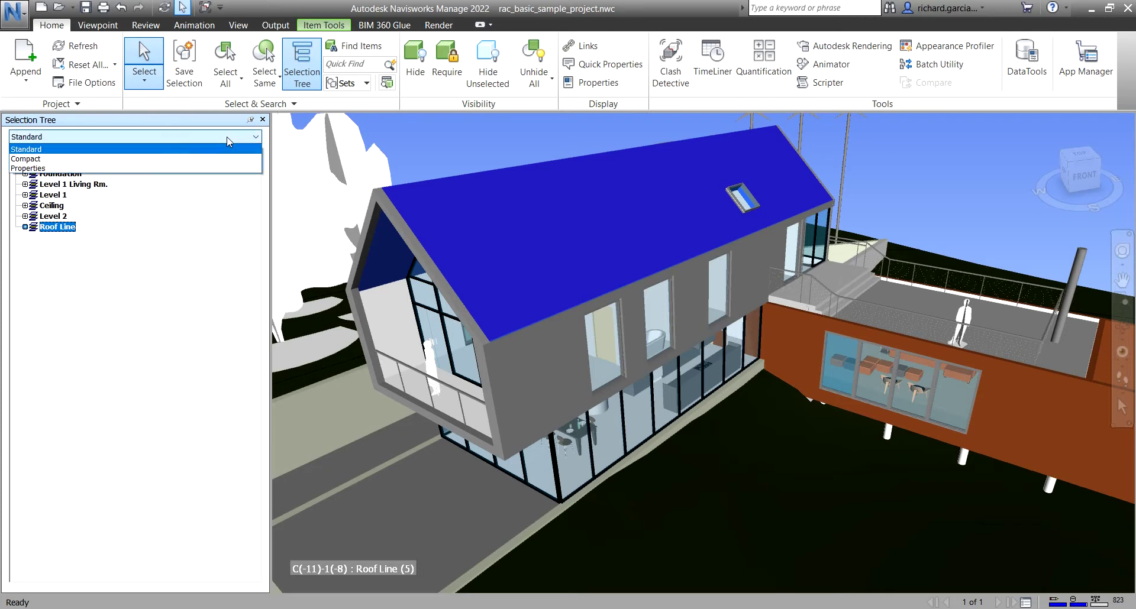
pyautogui.click(36, 159)
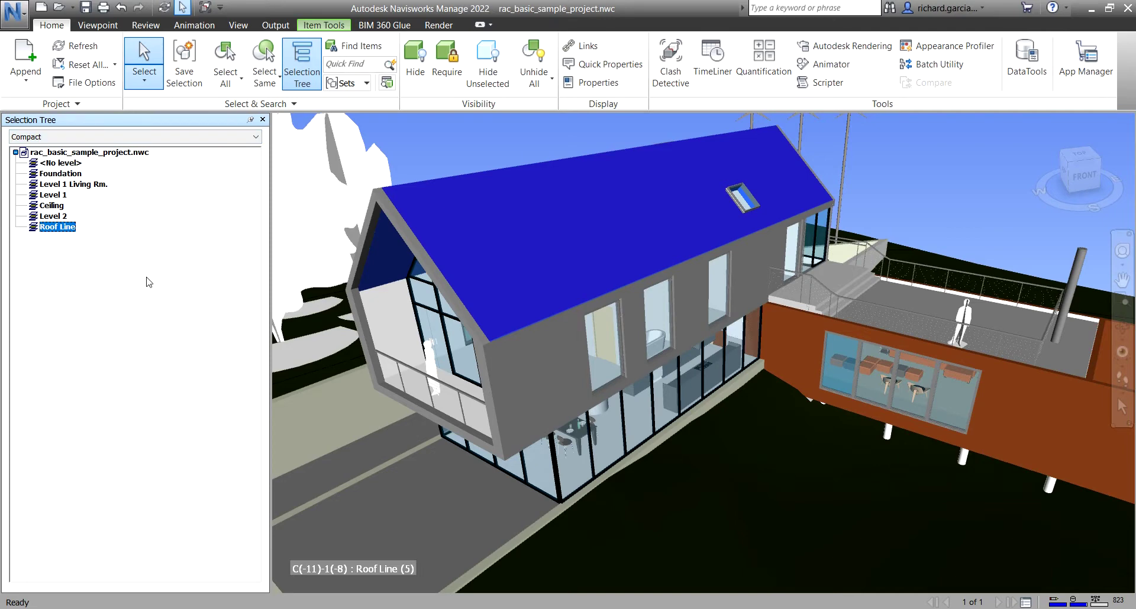
pyautogui.click(15, 152)
pyautogui.click(72, 137)
pyautogui.click(54, 149)
pyautogui.click(16, 152)
pyautogui.click(16, 152)
# - Switch to Compact again, expand the project root, and return to Standard
pyautogui.click(100, 138)
pyautogui.click(33, 160)
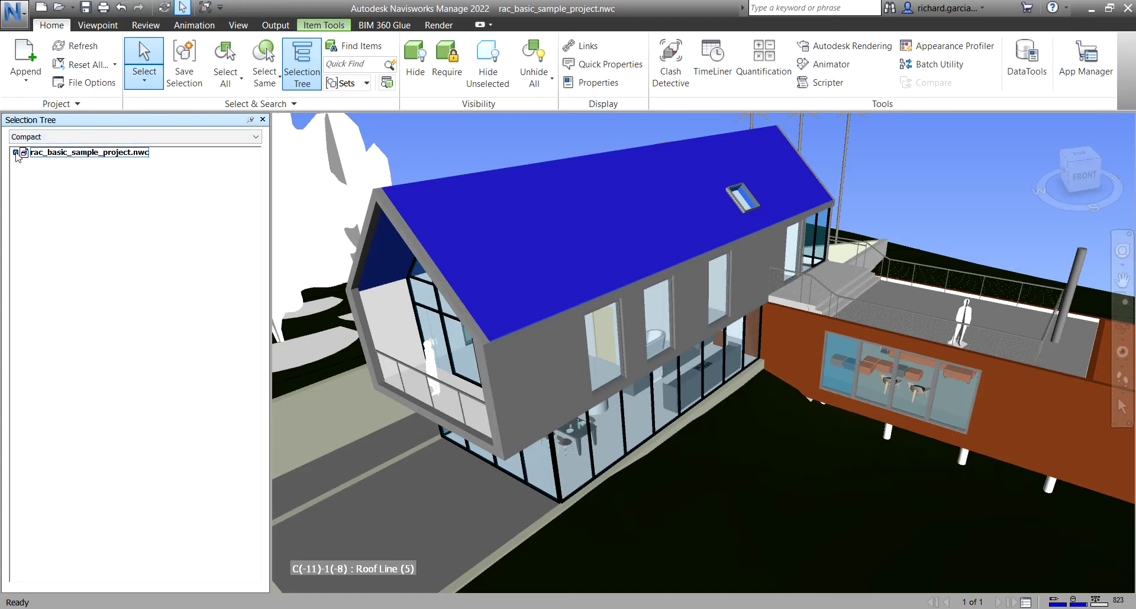
pyautogui.click(16, 153)
pyautogui.click(99, 137)
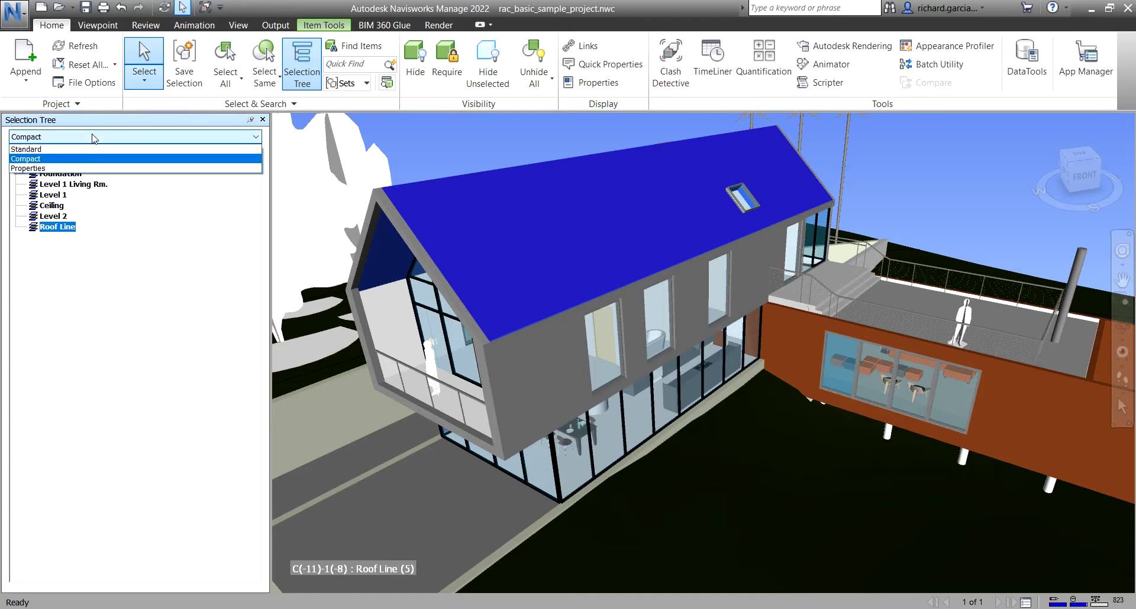
pyautogui.click(39, 151)
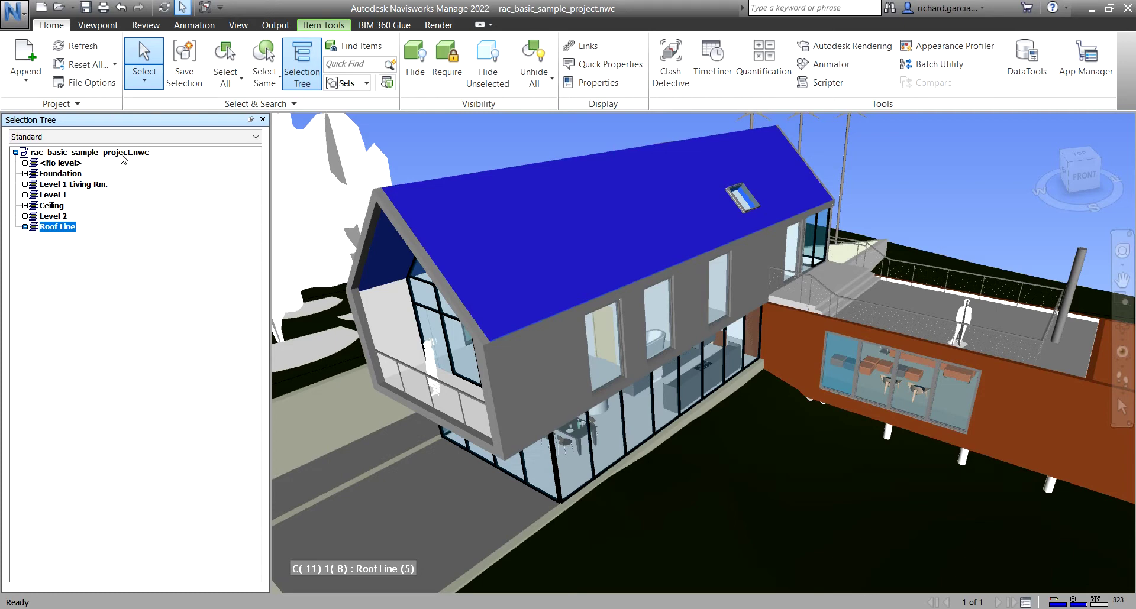
# - Toggle between Compact and Standard three more times, finishing in Standard
pyautogui.click(126, 137)
pyautogui.click(49, 161)
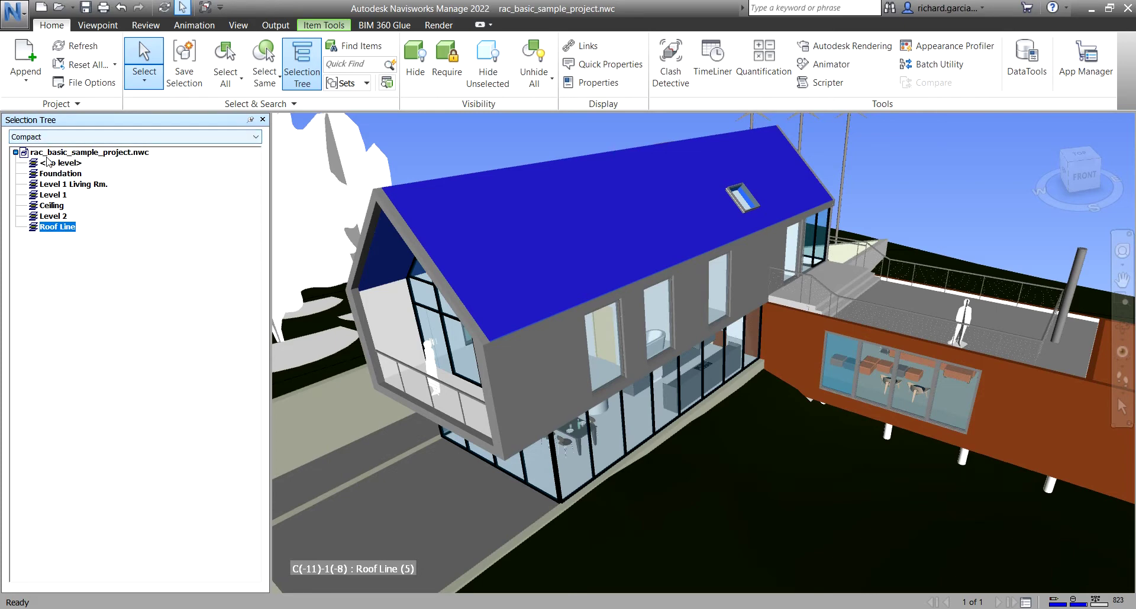
pyautogui.click(85, 137)
pyautogui.click(47, 155)
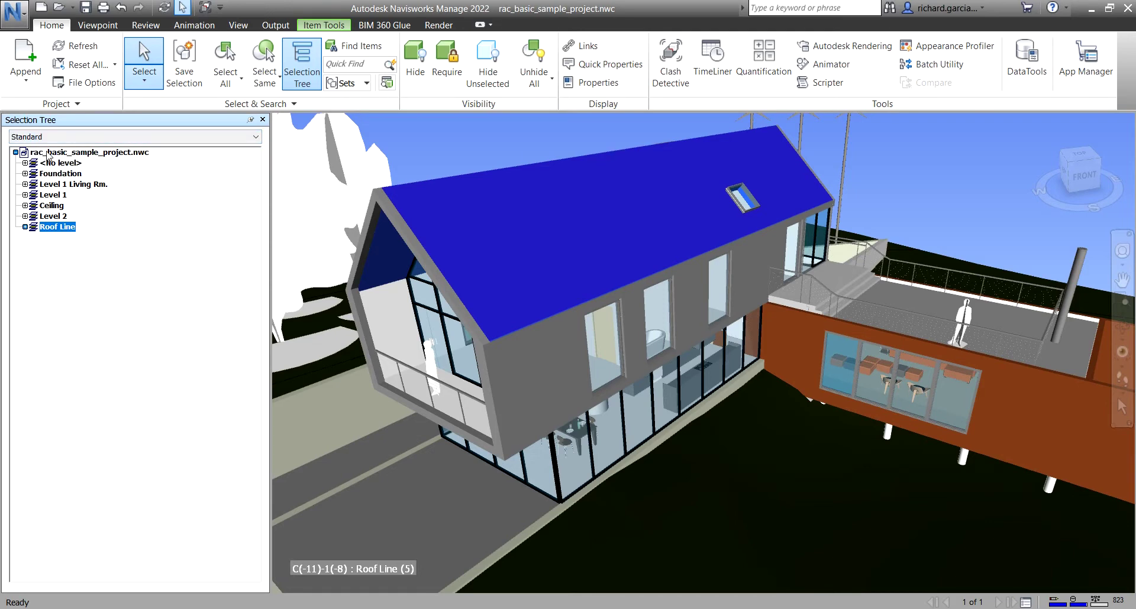
pyautogui.click(45, 136)
pyautogui.click(39, 160)
pyautogui.click(51, 138)
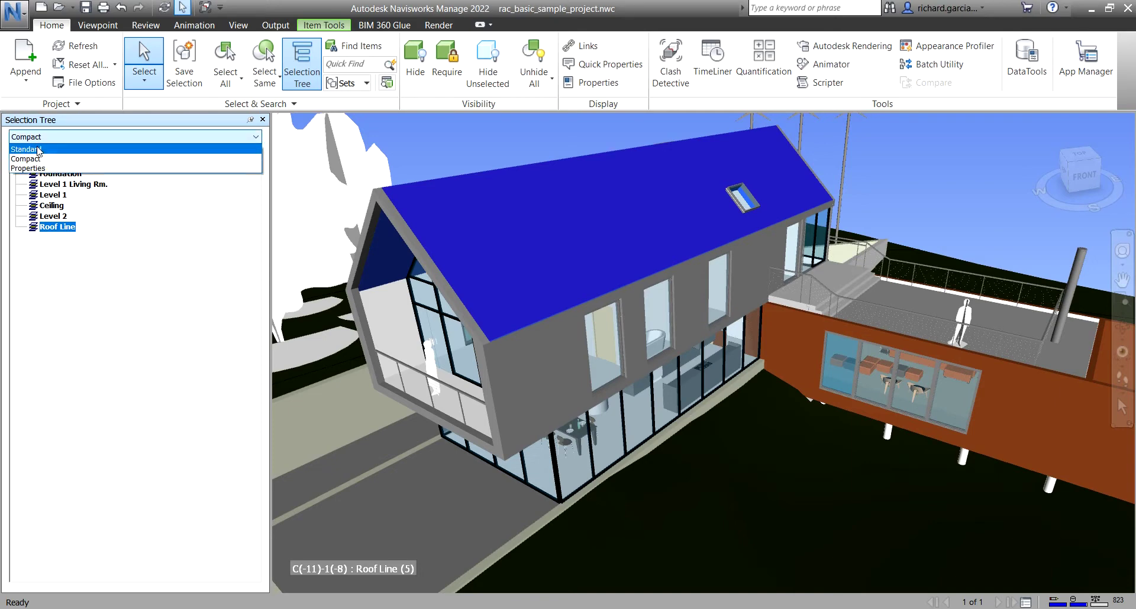
pyautogui.click(38, 150)
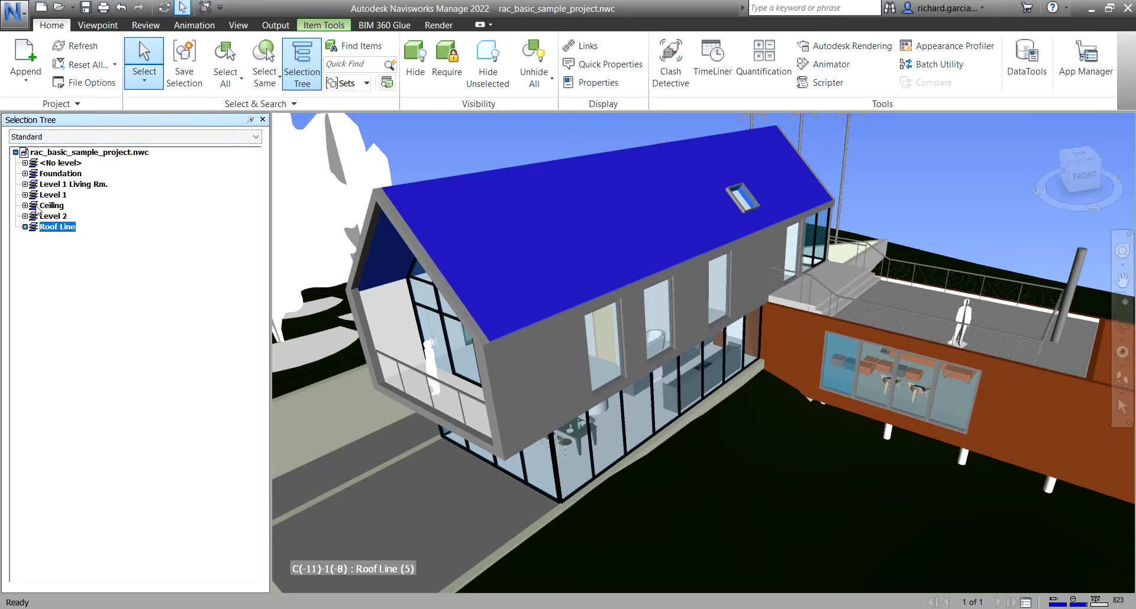
# - Expand <No level>, Foundation and Level 1 Living Rm. to list their categories
pyautogui.click(25, 168)
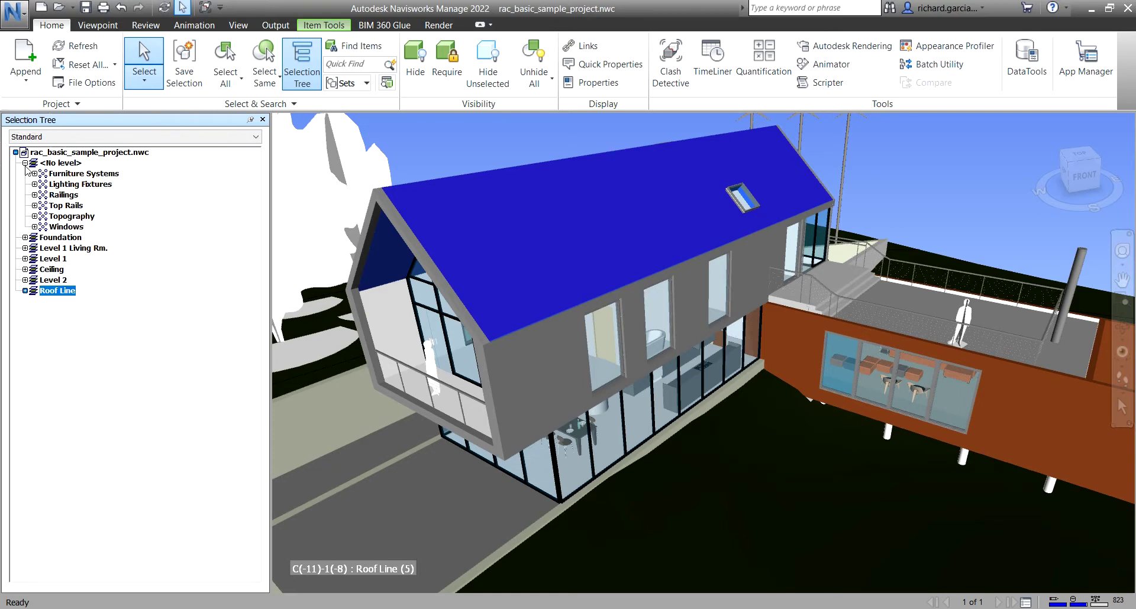
pyautogui.click(25, 237)
pyautogui.click(25, 269)
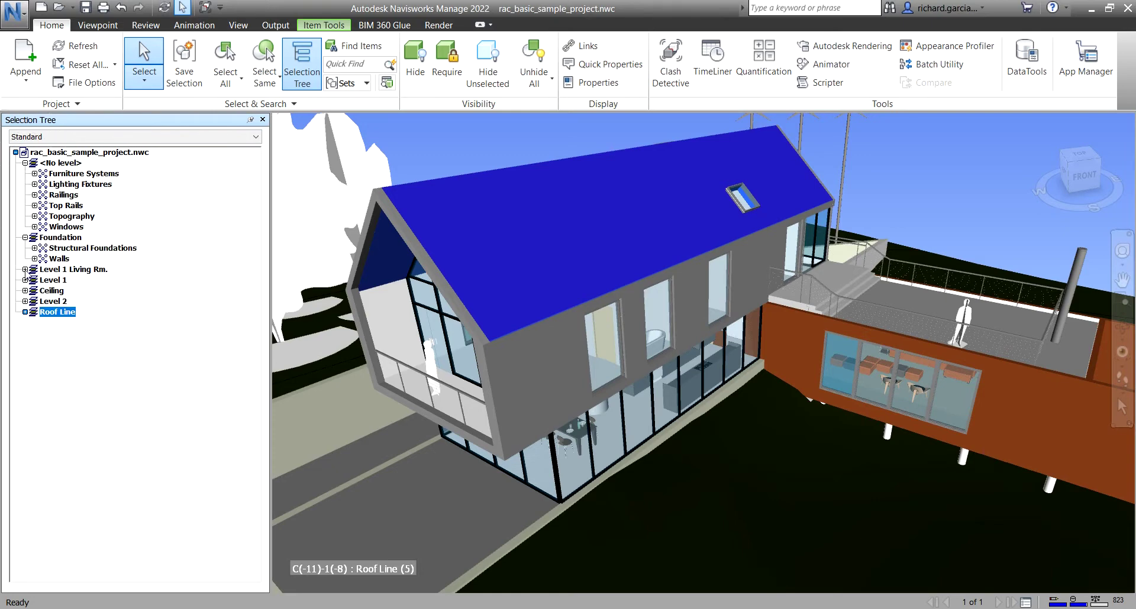
# - In Compact layout, select Foundation, Level 1 Living Rm. and then Level 1
pyautogui.click(46, 140)
pyautogui.click(36, 158)
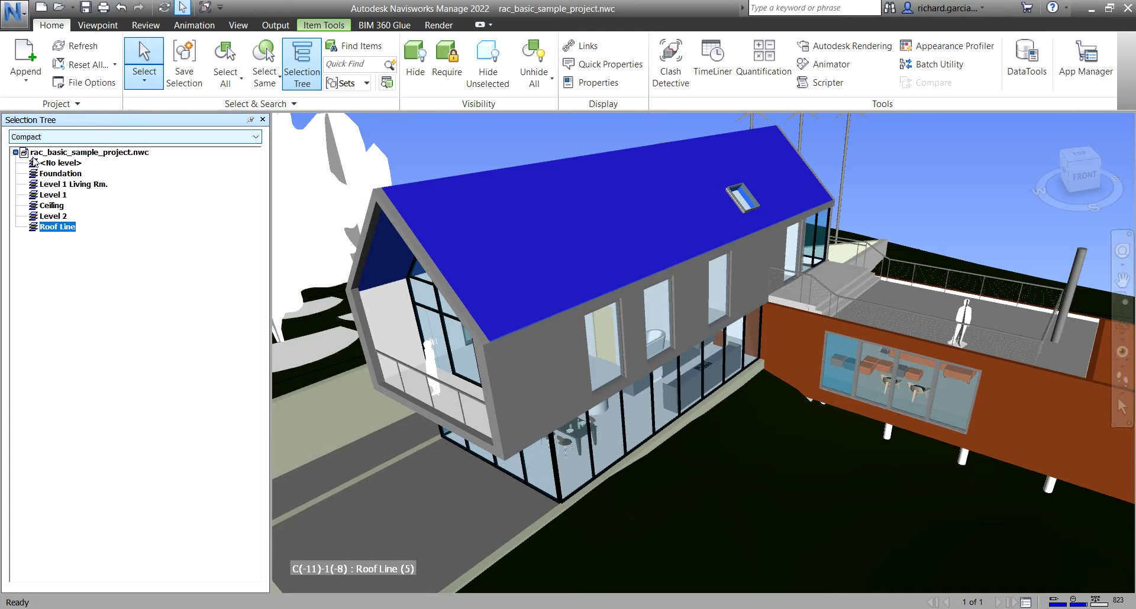
pyautogui.click(59, 174)
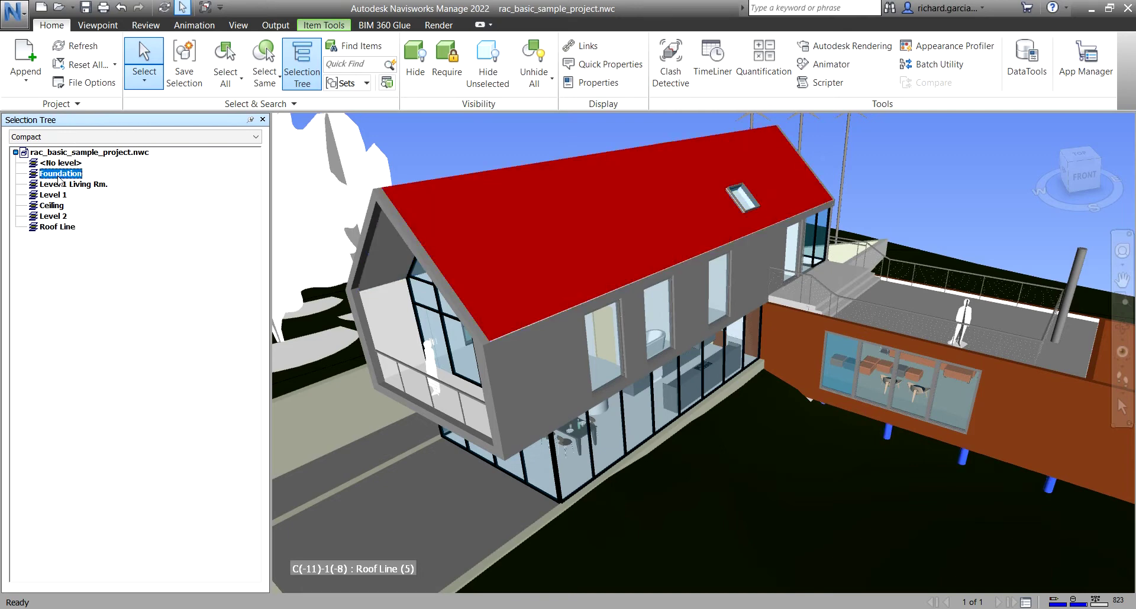
pyautogui.click(59, 185)
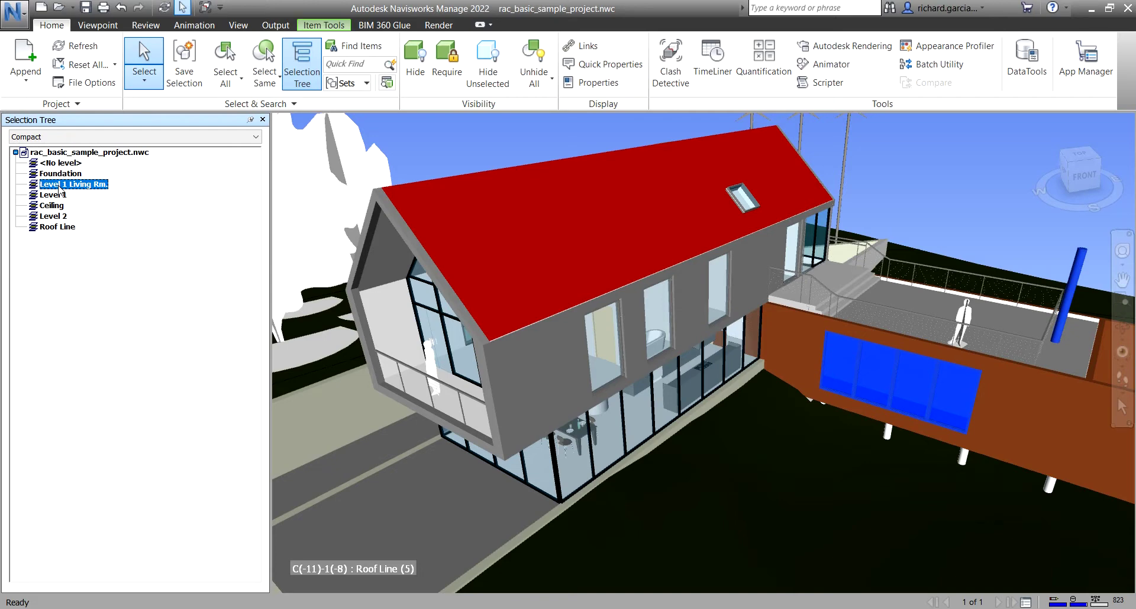
pyautogui.click(59, 196)
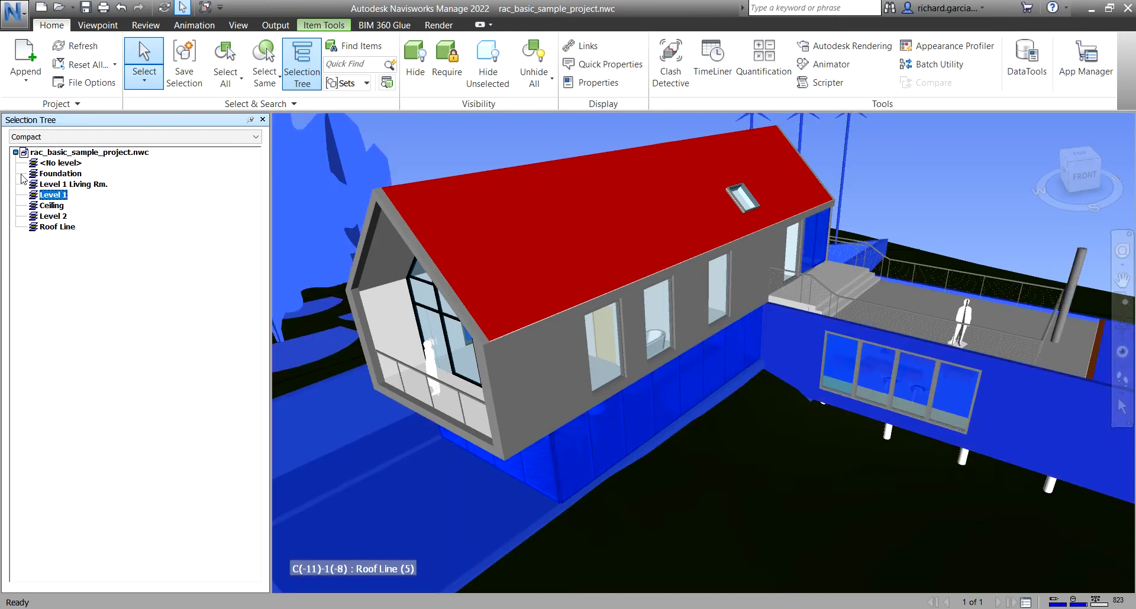
# - Return the Selection Tree to Standard layout
pyautogui.click(35, 136)
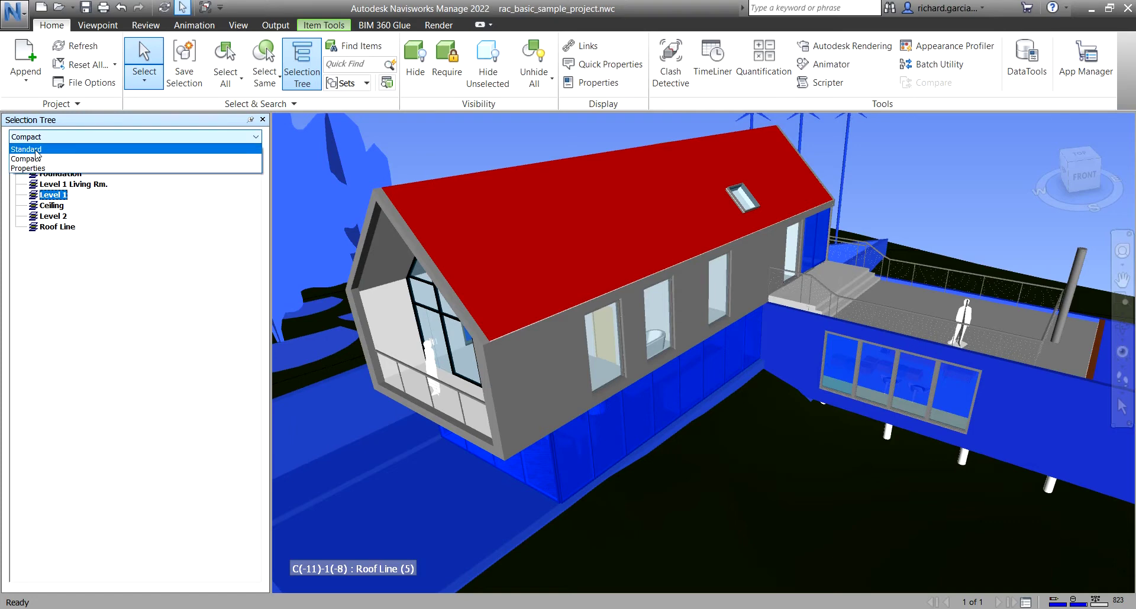
pyautogui.click(27, 149)
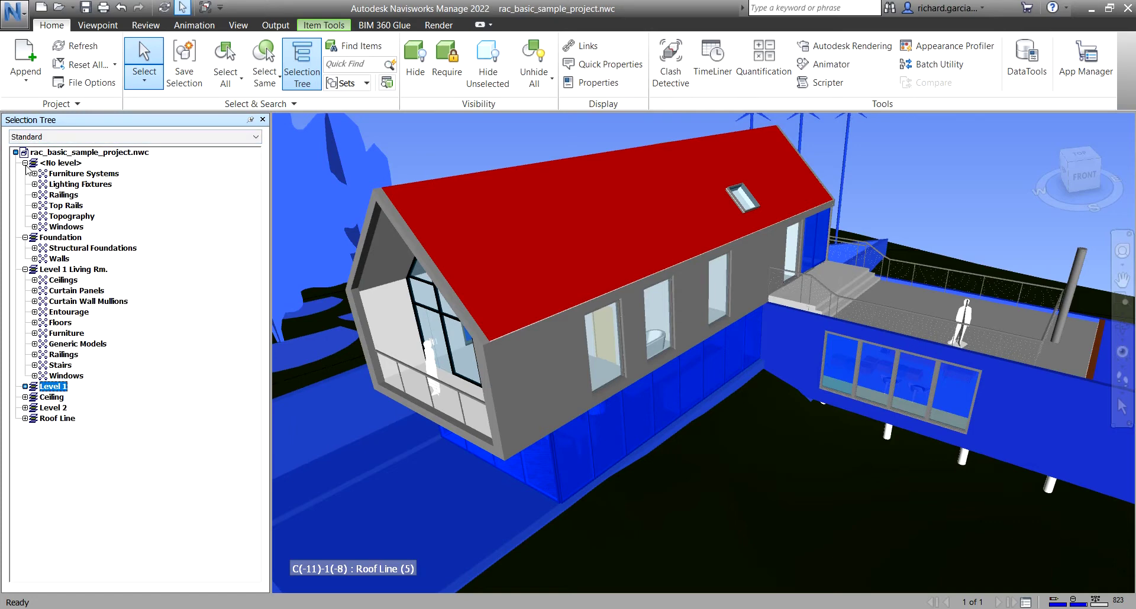
pyautogui.click(116, 138)
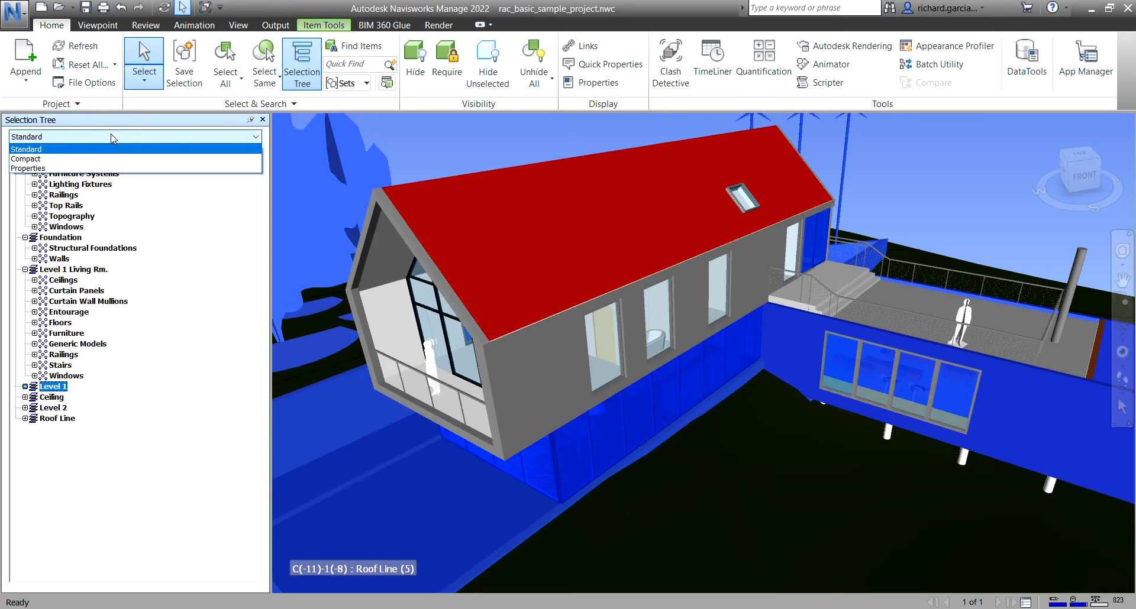
# - Switch the tree to Properties view and select the Ceiling and Glass property groups
pyautogui.click(55, 168)
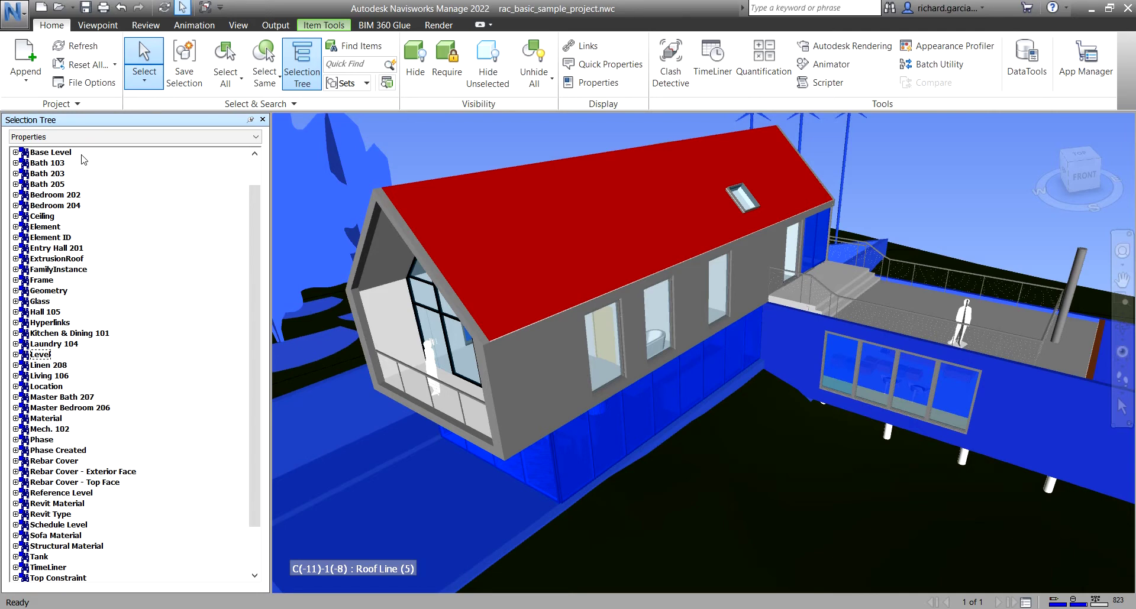
pyautogui.click(50, 217)
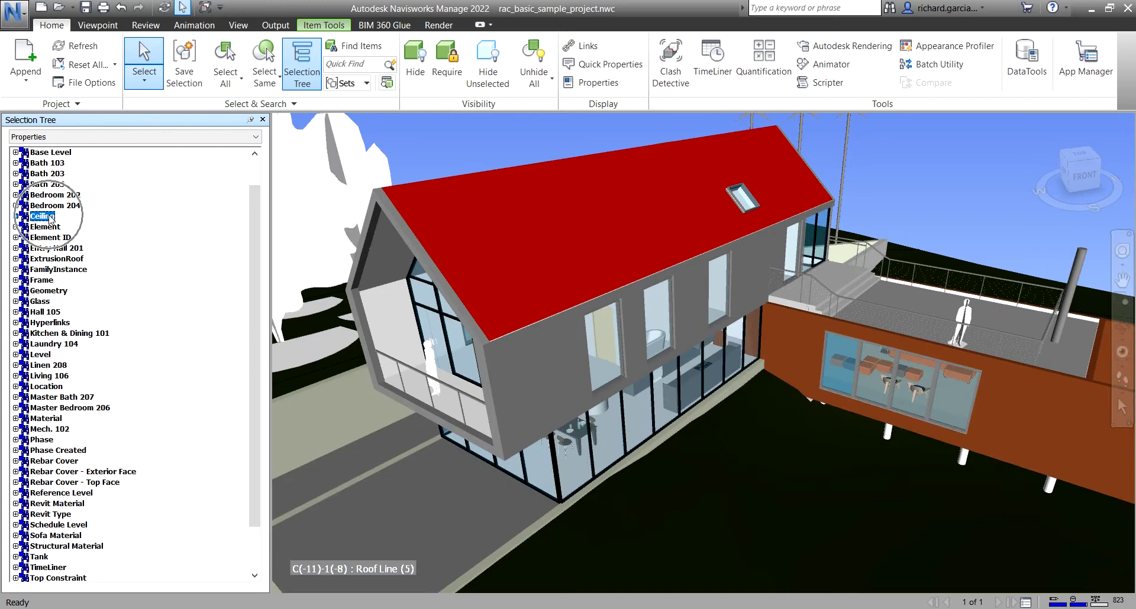
pyautogui.click(47, 303)
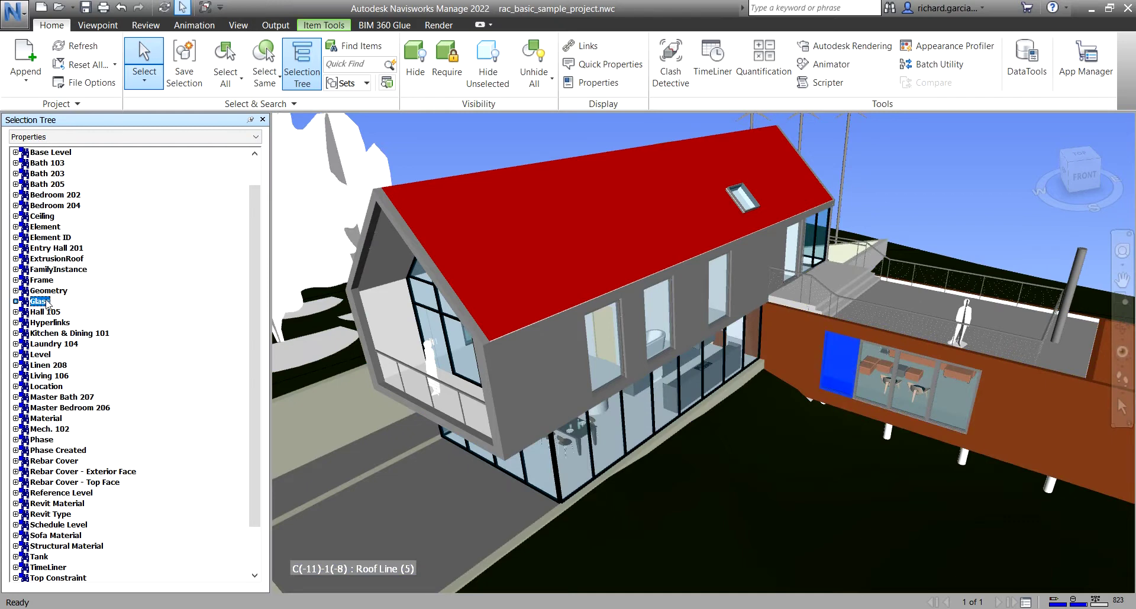
pyautogui.scroll(1, 47, 302)
# - Keep the Properties view and clear the Glass selection with Esc
pyautogui.click(42, 137)
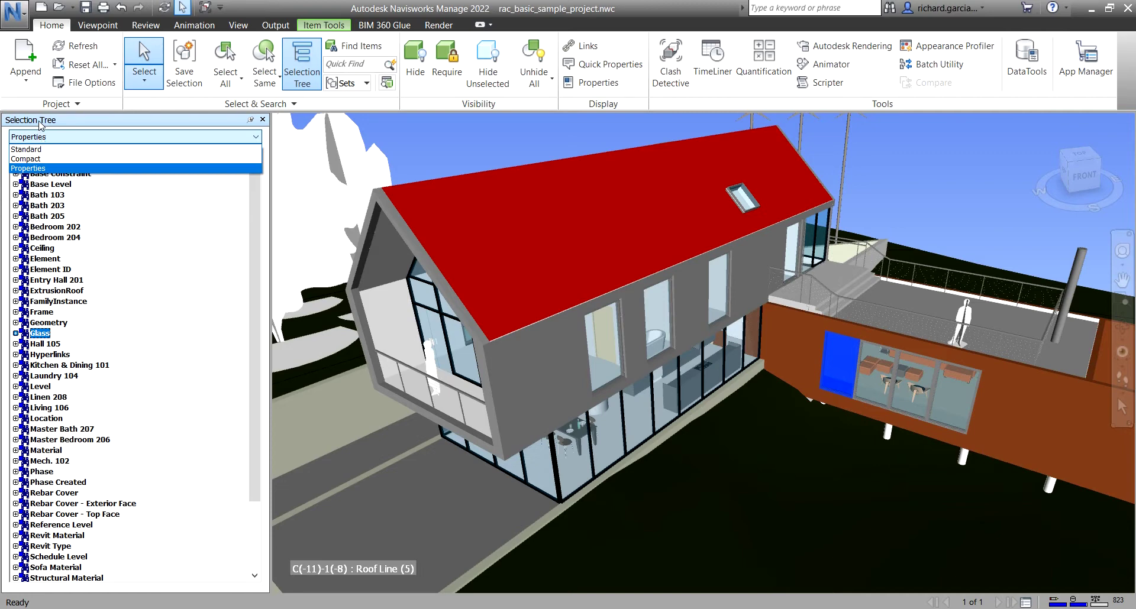
pyautogui.click(52, 200)
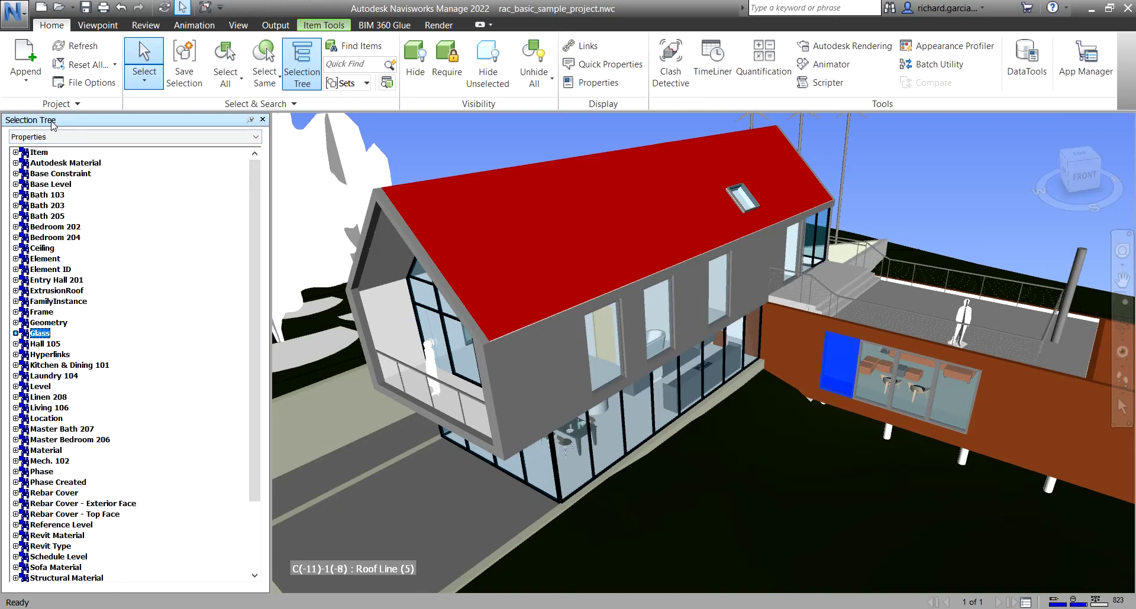
pyautogui.press('Escape')
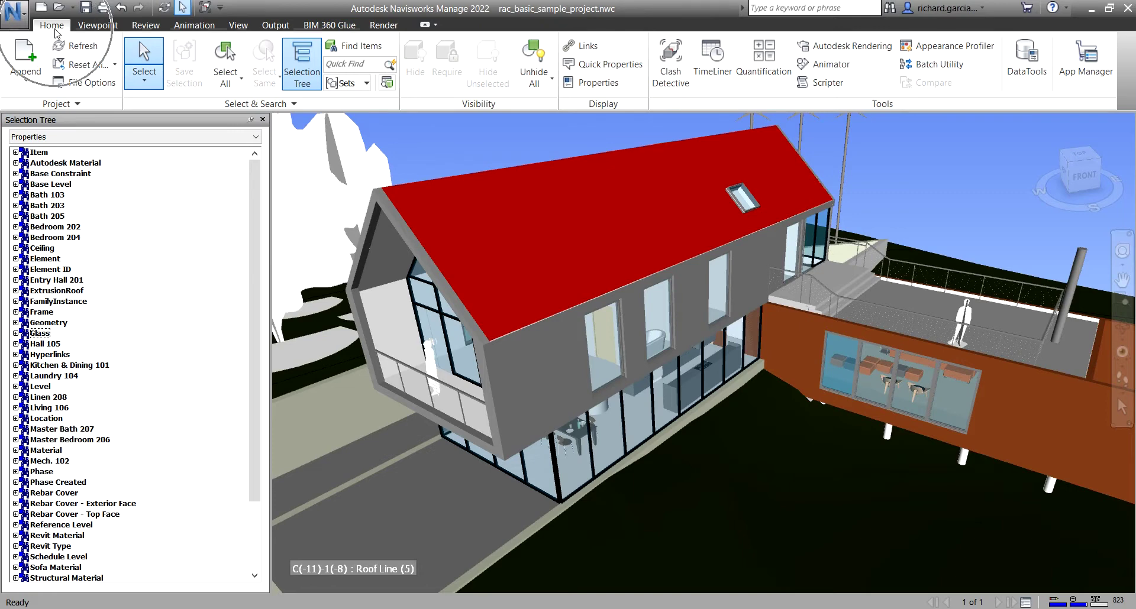
# - Open Find Items from the Home tab, close the Selection Tree, and right-click the Glass/Defined row
pyautogui.click(359, 47)
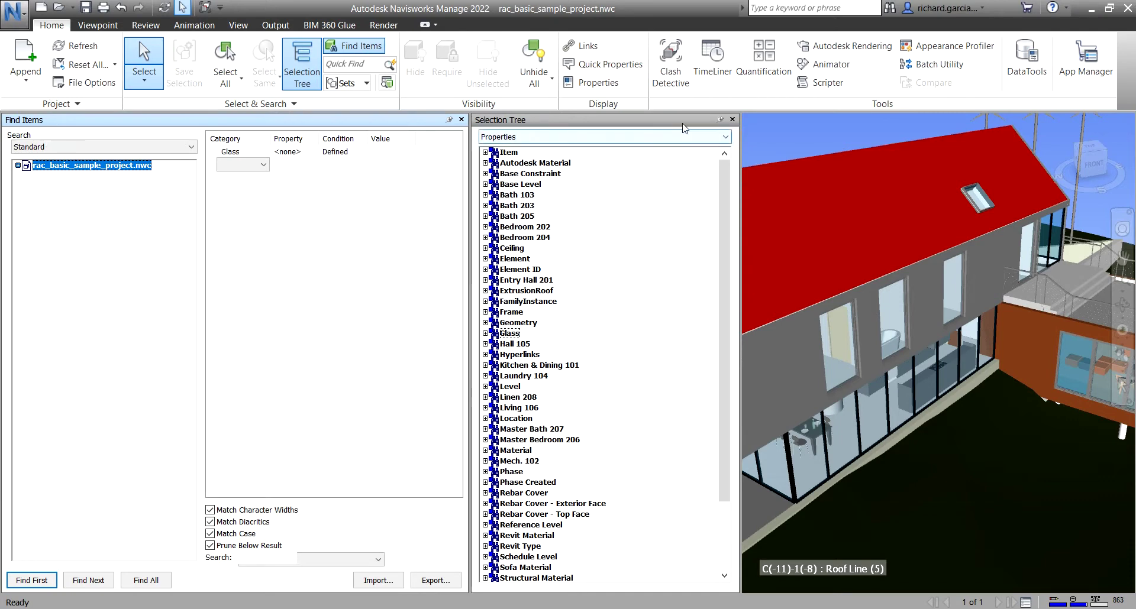
pyautogui.click(732, 120)
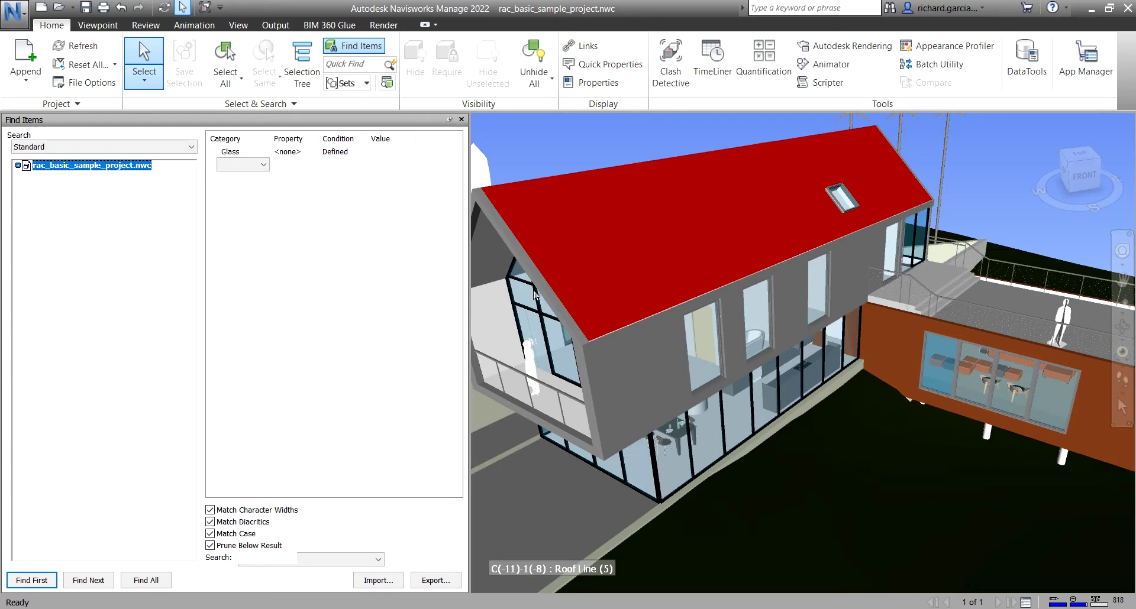
pyautogui.click(59, 177)
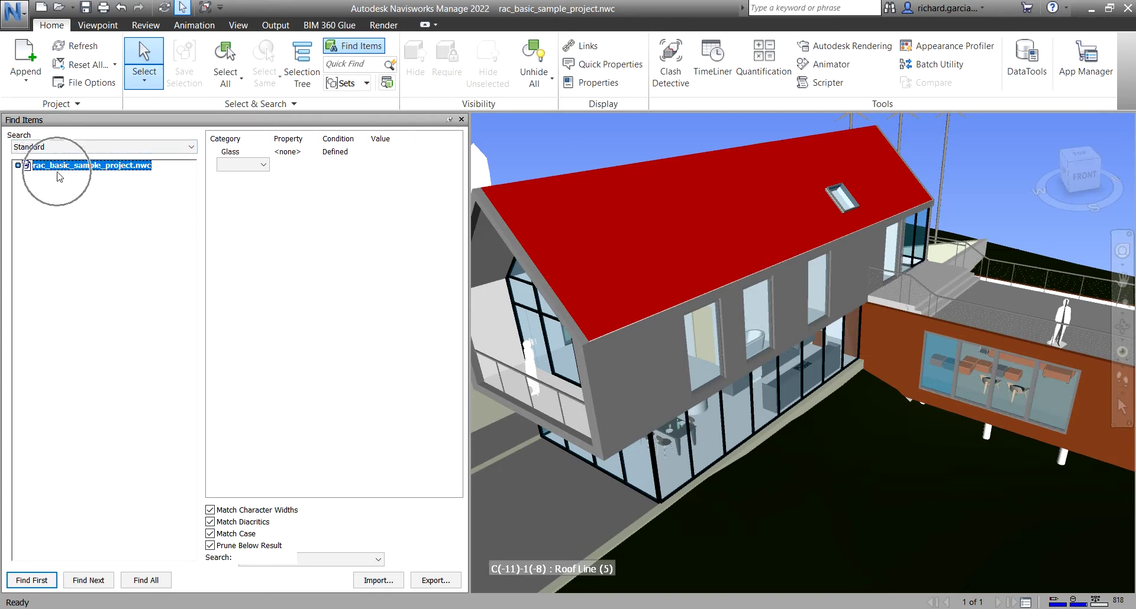
pyautogui.click(308, 178)
pyautogui.click(242, 156)
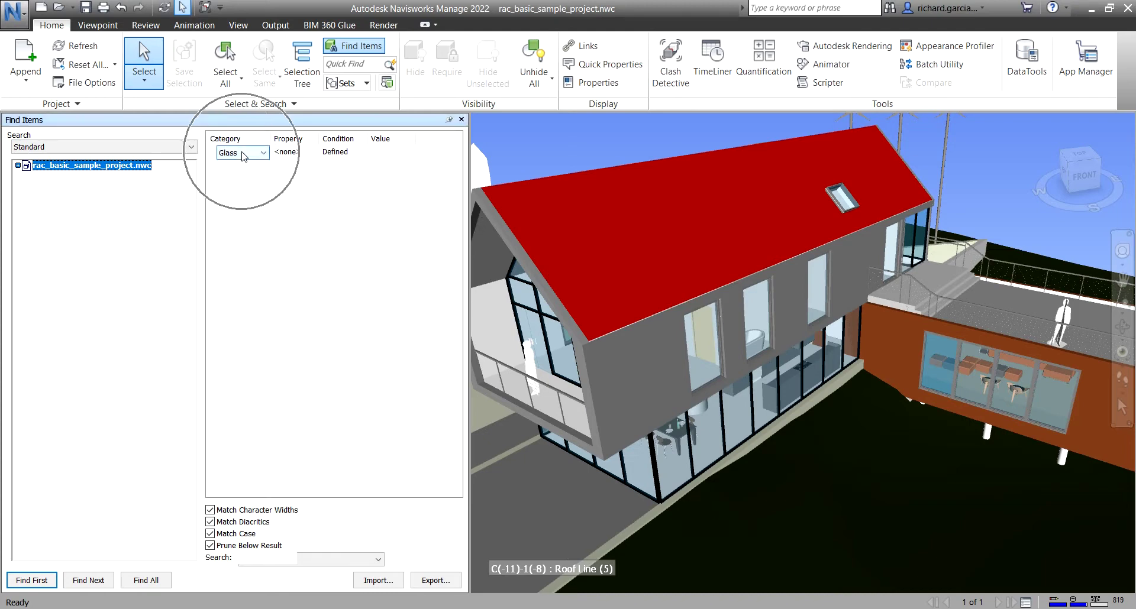
pyautogui.rightClick(242, 156)
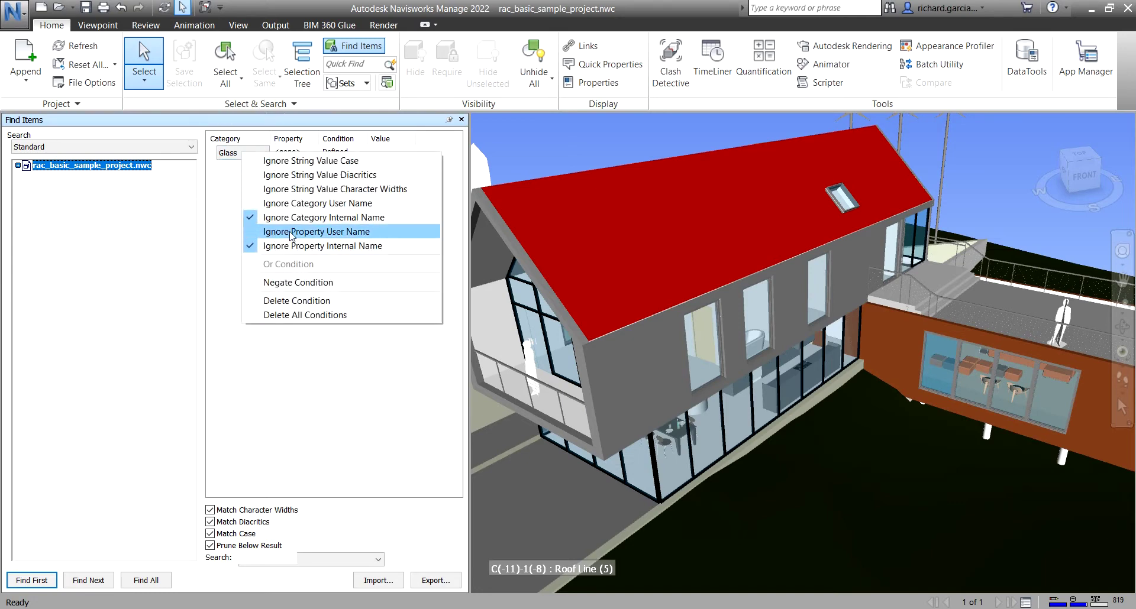
# - Delete the Glass condition and set the new condition's category to Item
pyautogui.click(305, 300)
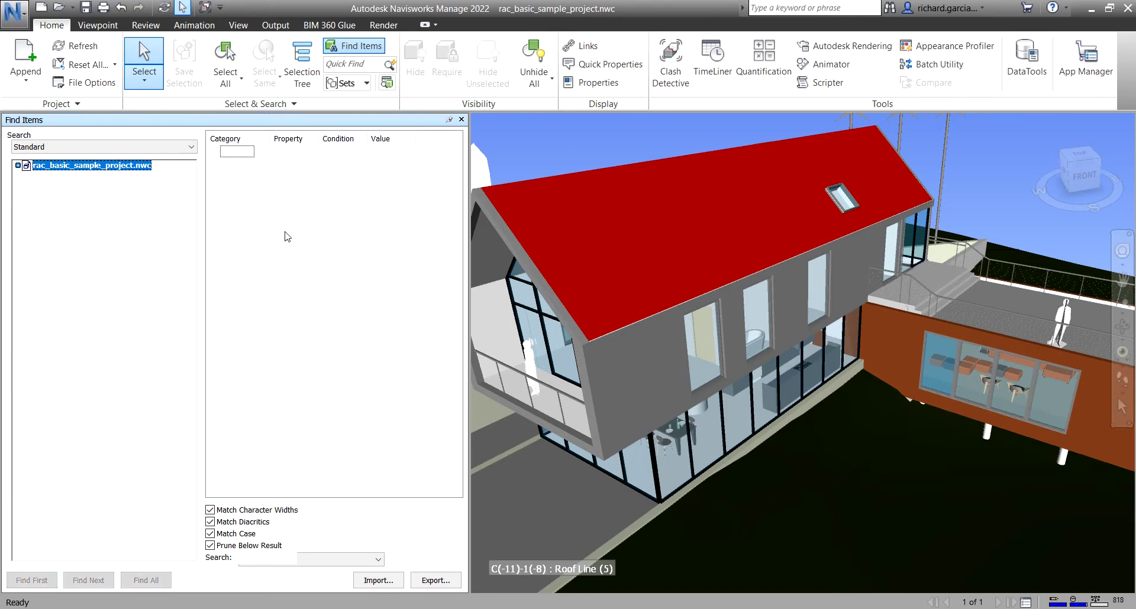
pyautogui.press('ctrl')
pyautogui.press('ctrl')
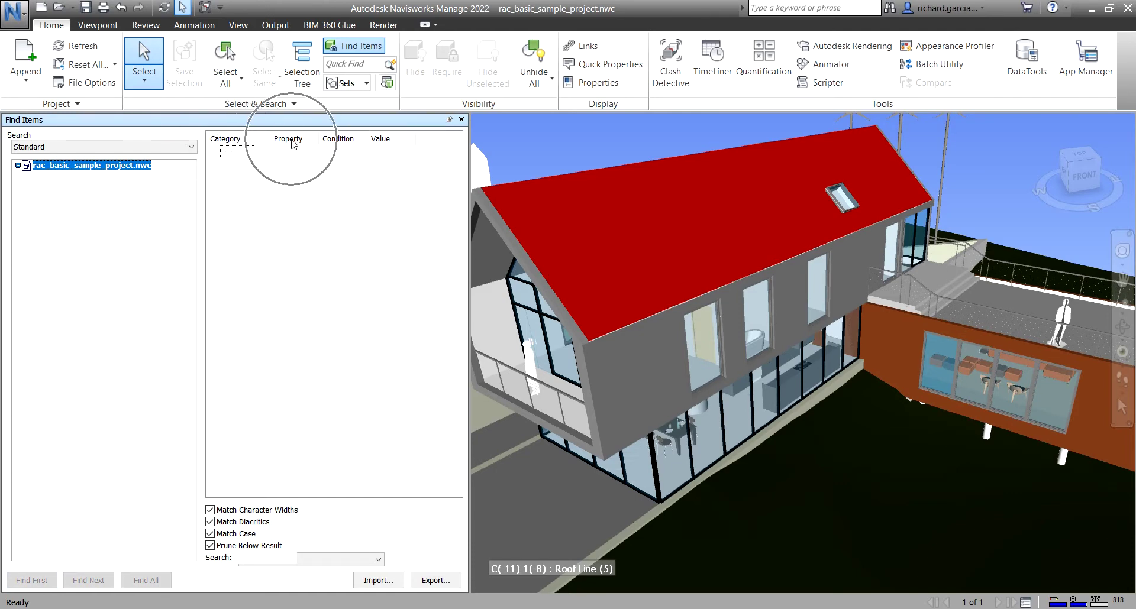
pyautogui.press('ctrl')
pyautogui.press('ctrl')
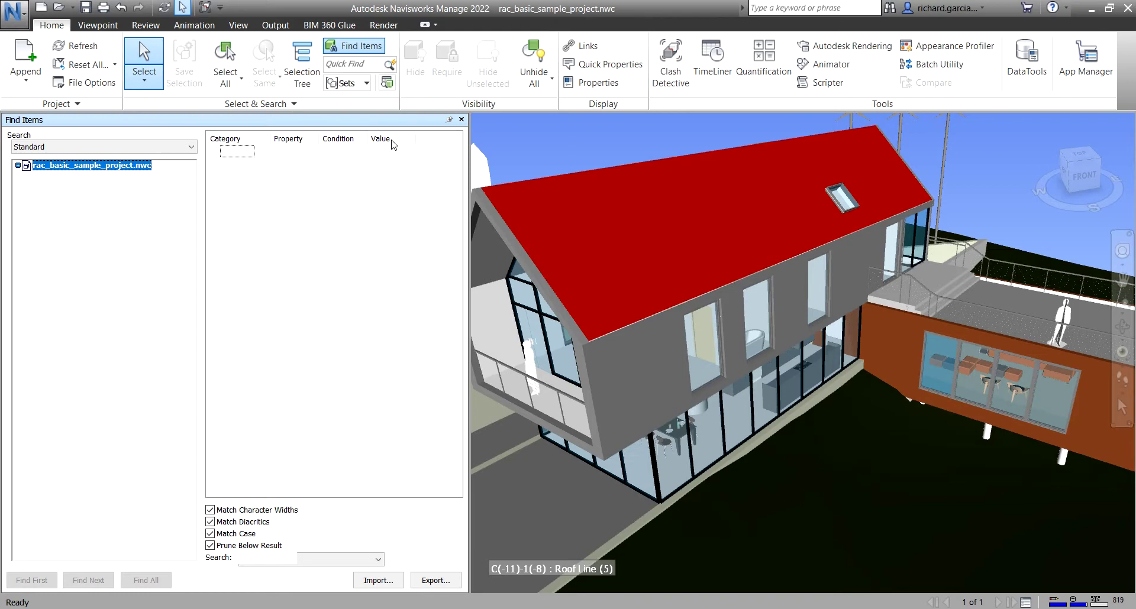
pyautogui.click(253, 153)
pyautogui.click(255, 154)
pyautogui.press('ctrl')
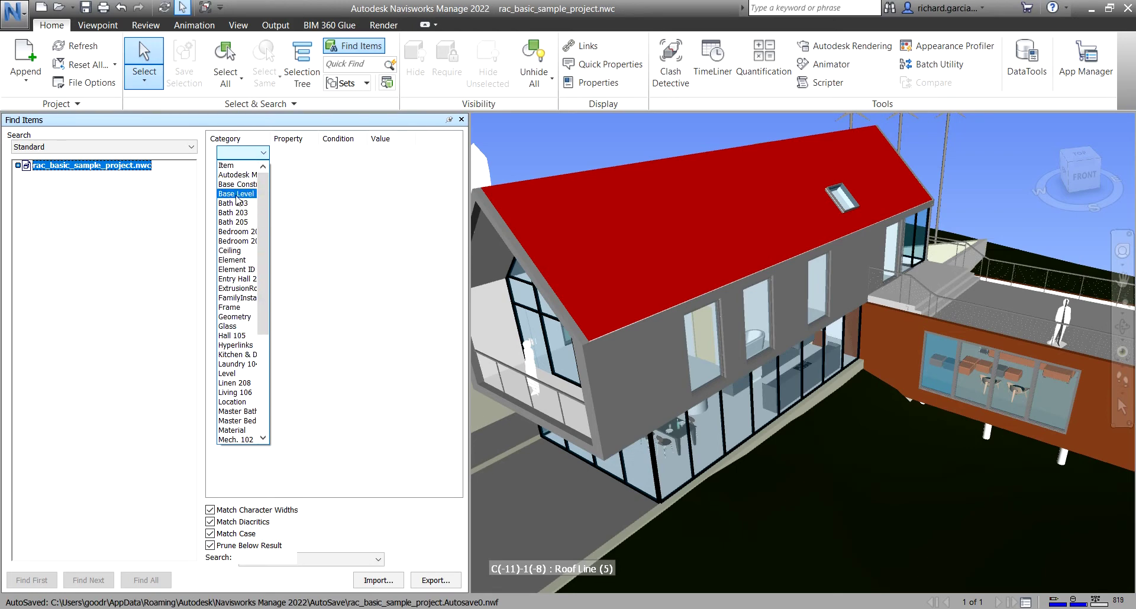
pyautogui.click(231, 167)
pyautogui.click(312, 153)
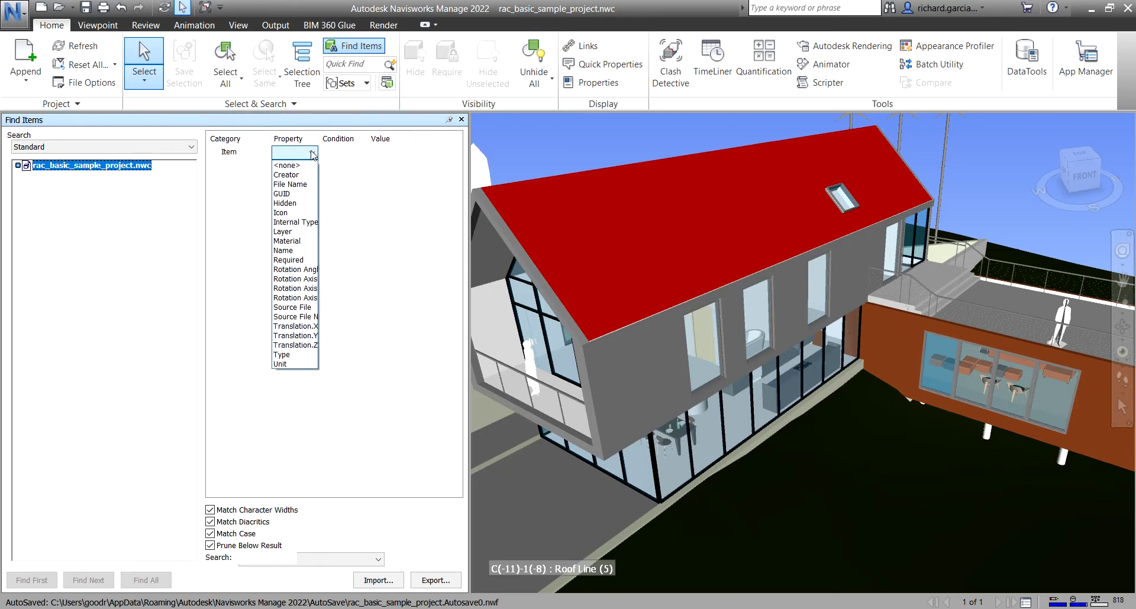
# - Set property Material, condition Contains, value Metal - Aluminum, and widen the Value column
pyautogui.click(290, 241)
pyautogui.click(351, 155)
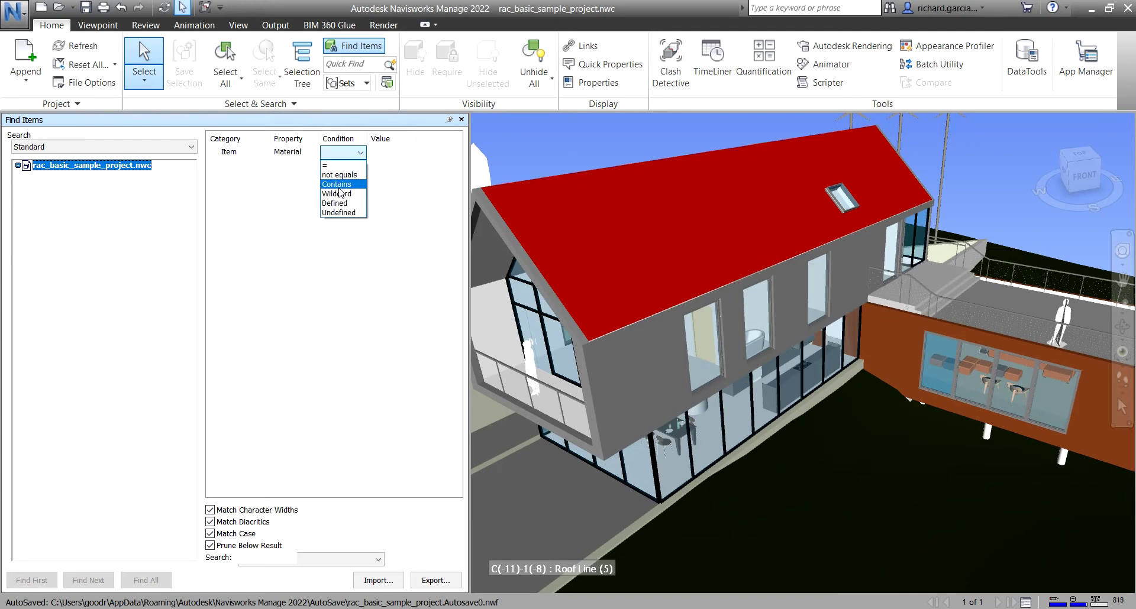
pyautogui.click(339, 186)
pyautogui.click(409, 152)
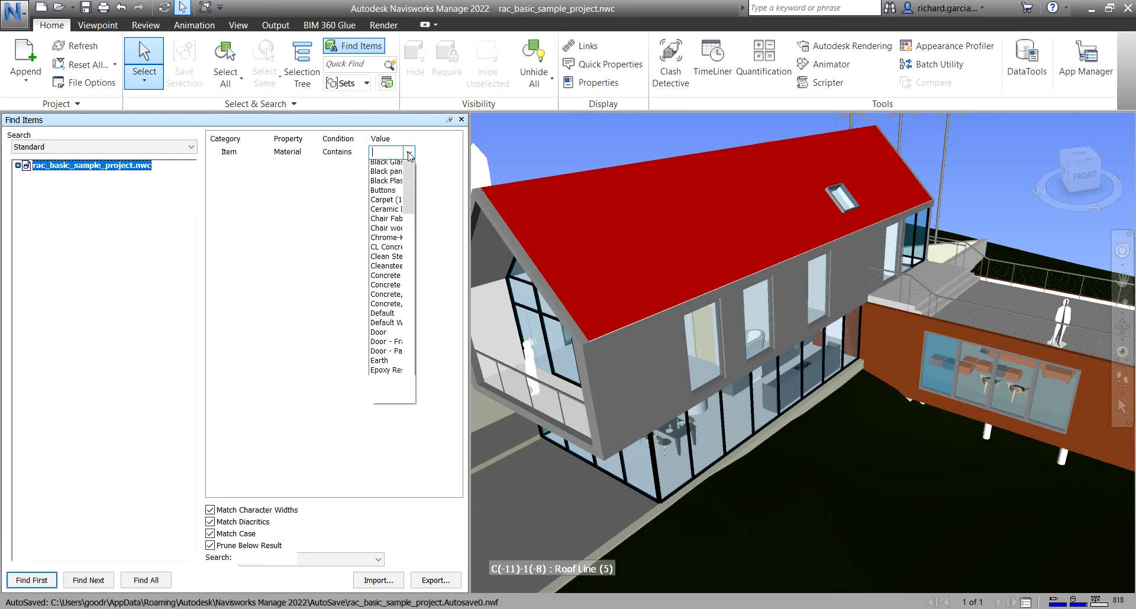
pyautogui.scroll(-7, 396, 327)
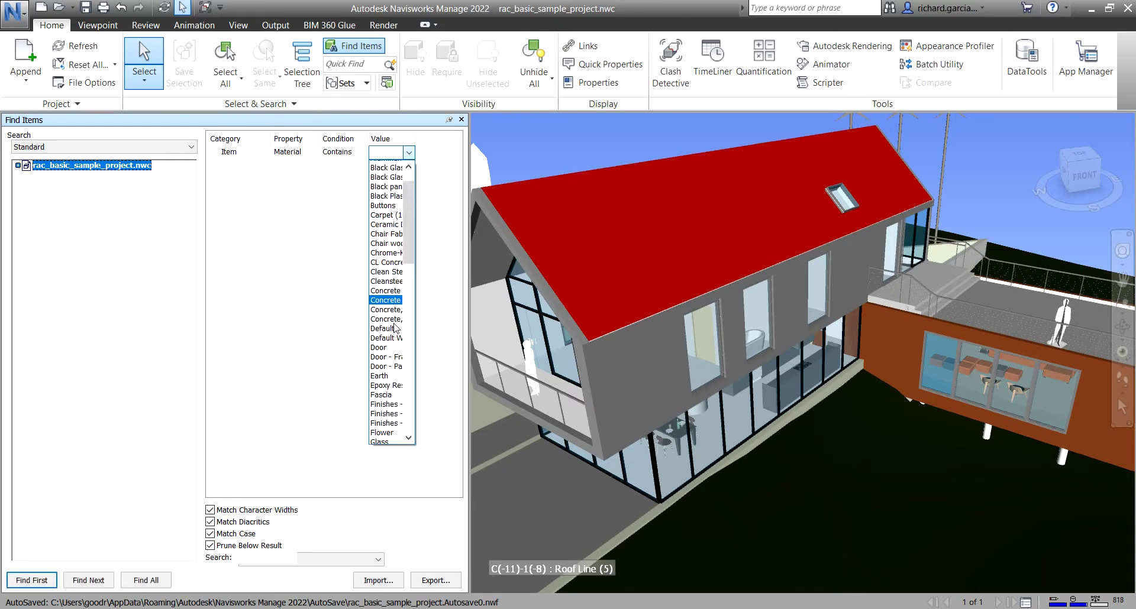
pyautogui.scroll(-3, 395, 326)
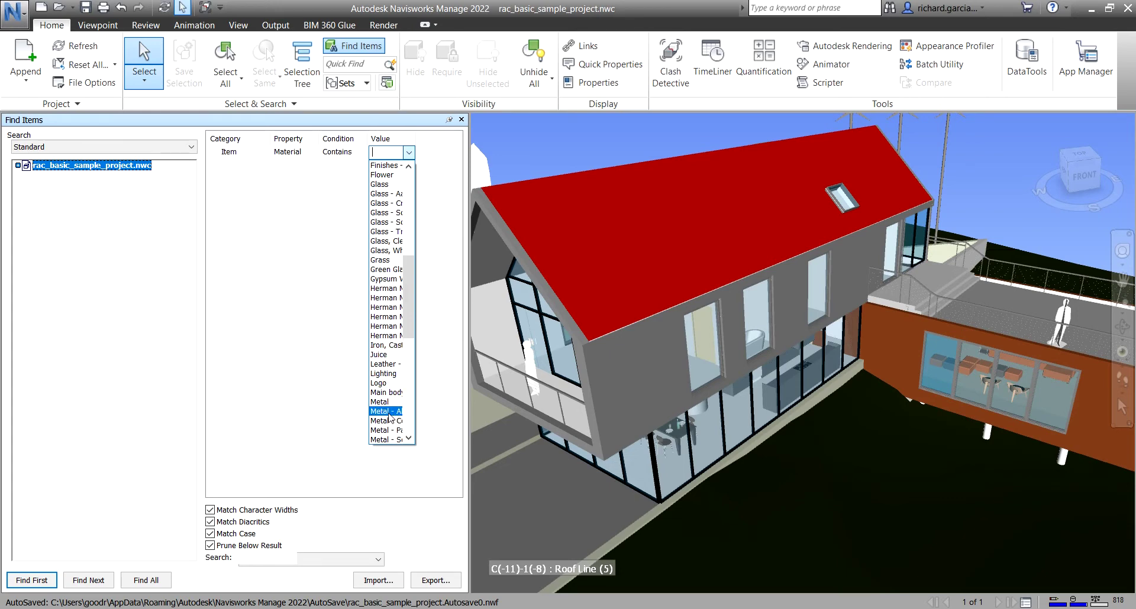
pyautogui.click(385, 412)
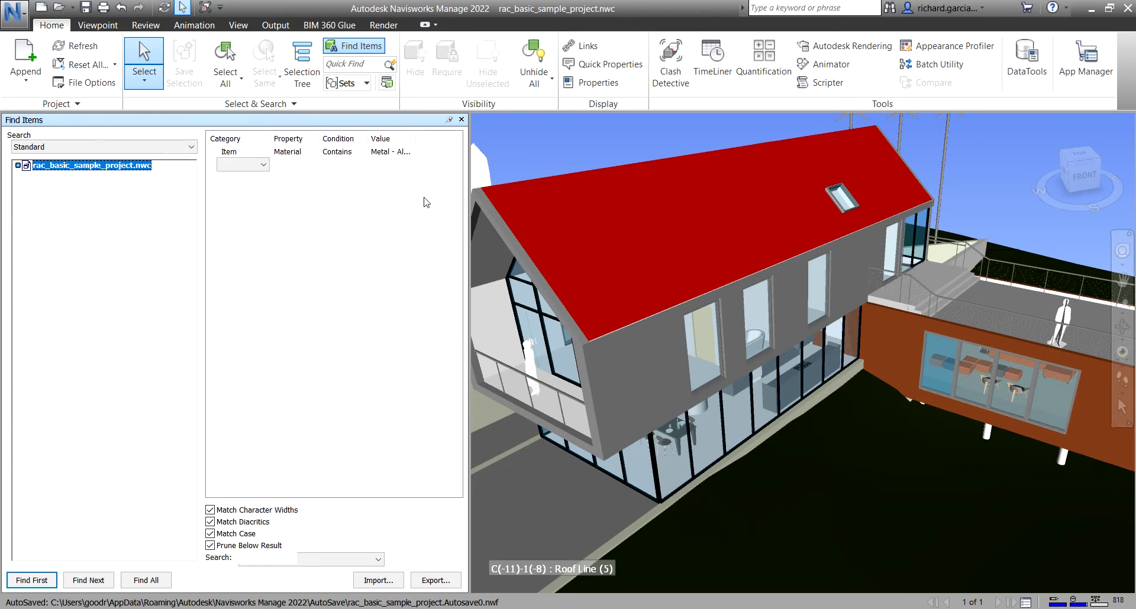
pyautogui.moveTo(416, 139); pyautogui.dragTo(444, 142)
pyautogui.click(238, 166)
pyautogui.click(237, 166)
# - Discard the empty extra condition row from the grid's right-click menu
pyautogui.rightClick(269, 201)
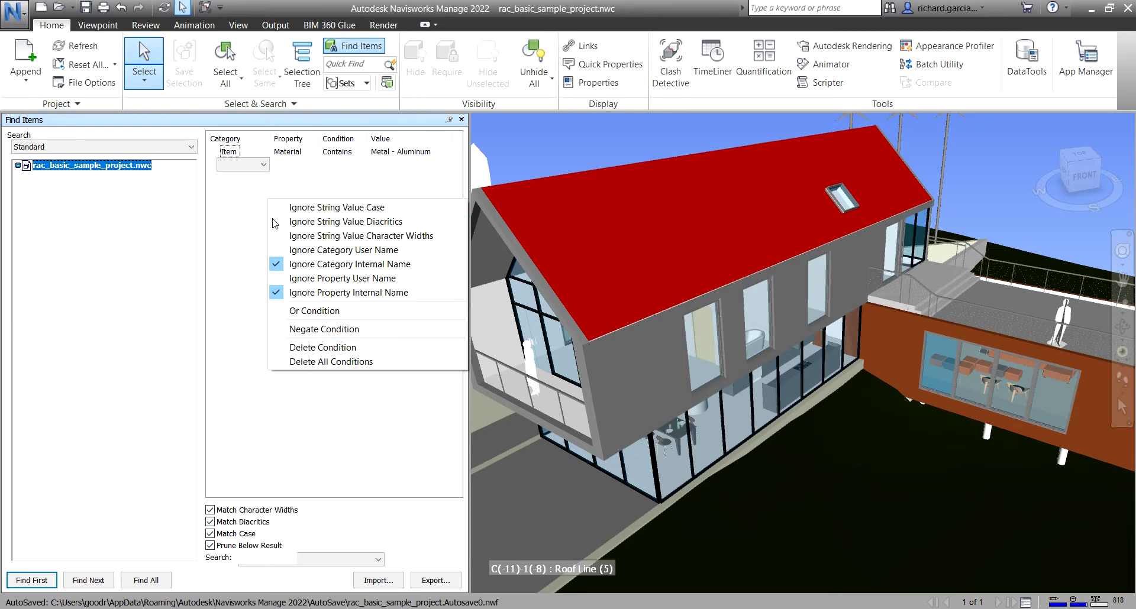
pyautogui.click(222, 217)
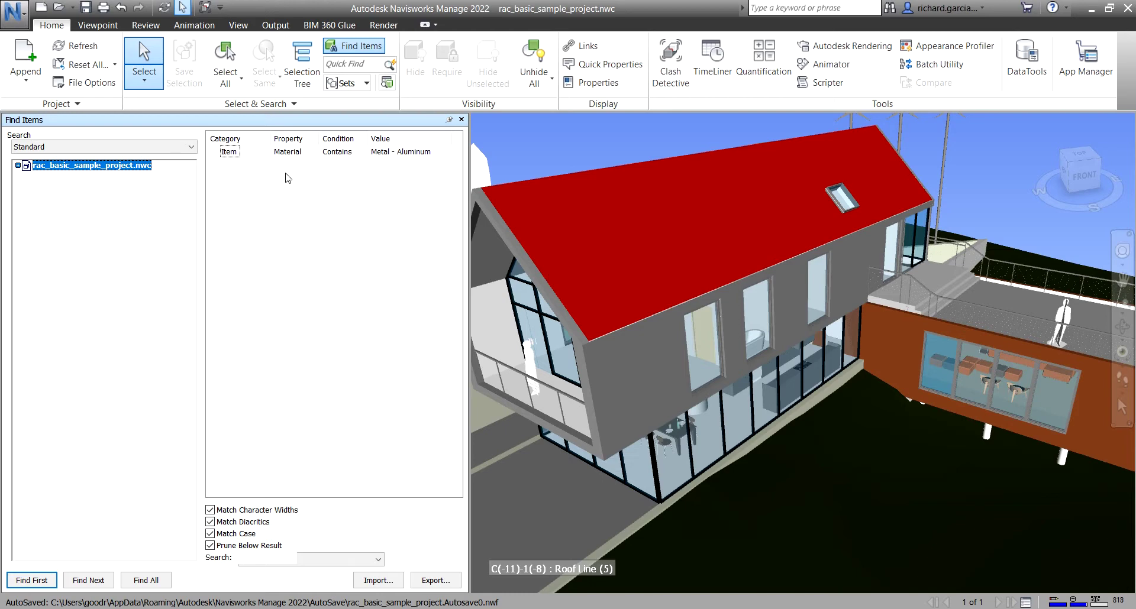
pyautogui.press('ctrl')
pyautogui.press('ctrl')
pyautogui.press('ctrl')
pyautogui.press('ctrl')
pyautogui.press('ctrl')
# - Open the Properties panel, run Find First on the aluminium search, and orbit out to the whole site
pyautogui.click(601, 89)
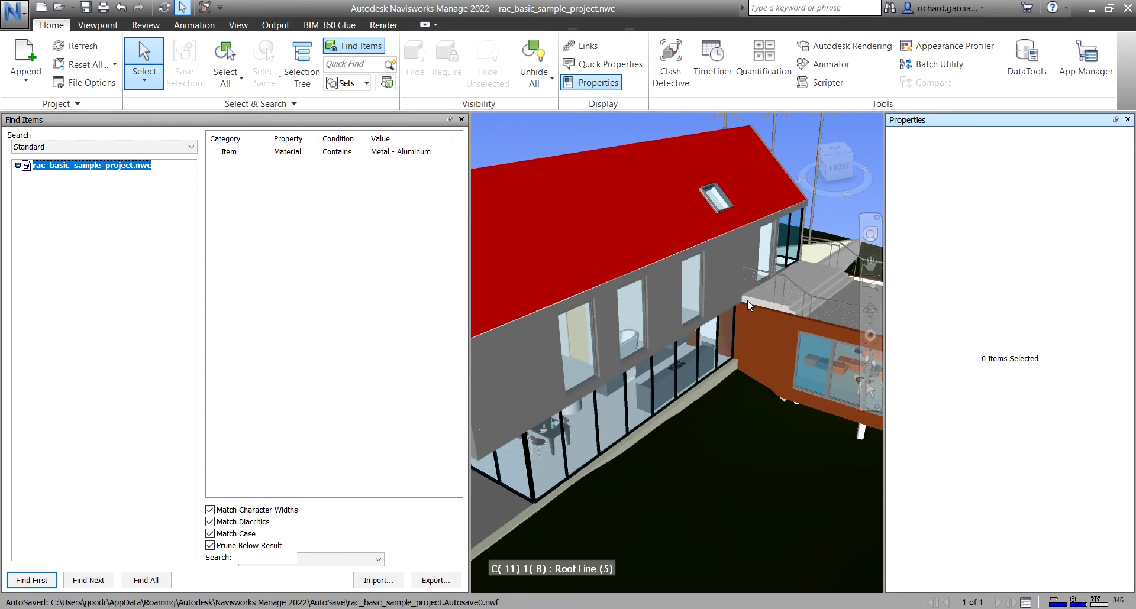
pyautogui.scroll(-3, 742, 286)
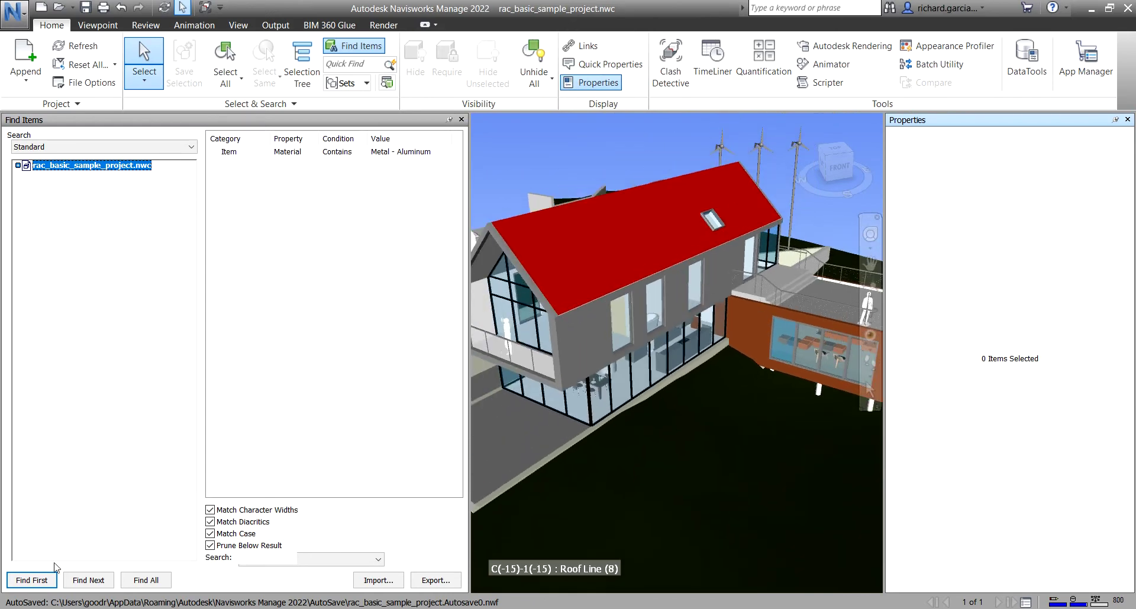
pyautogui.click(32, 581)
pyautogui.click(30, 582)
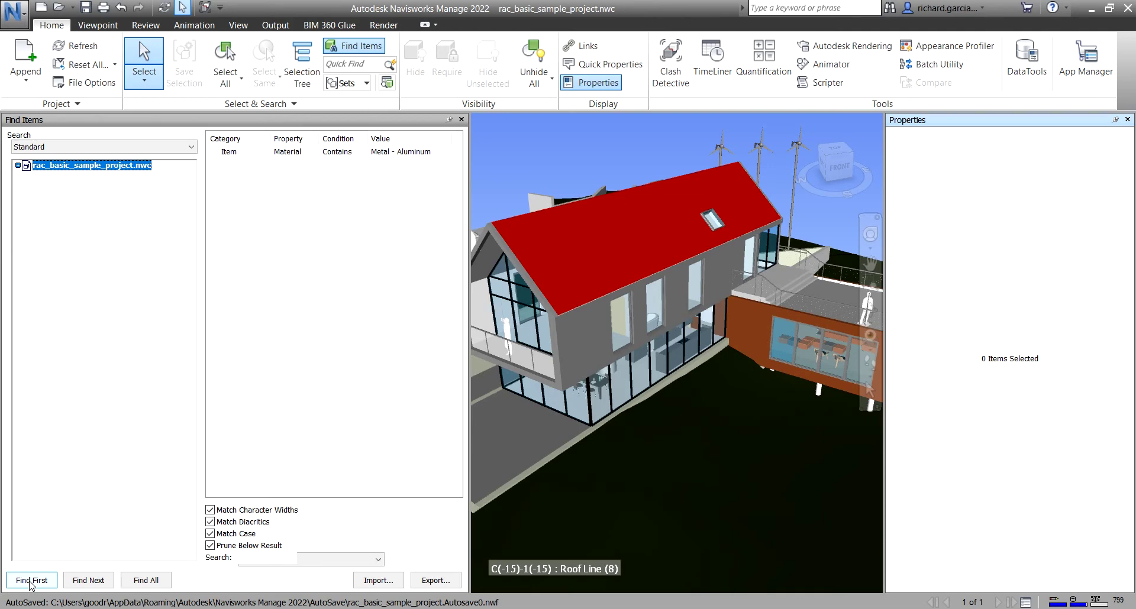
pyautogui.click(31, 582)
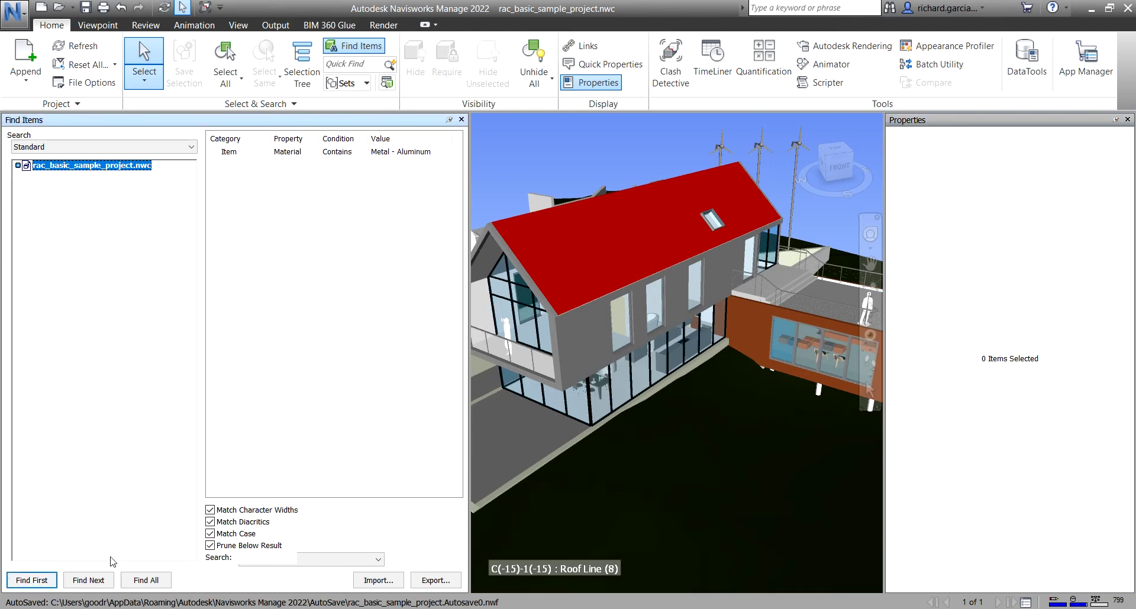
pyautogui.click(47, 582)
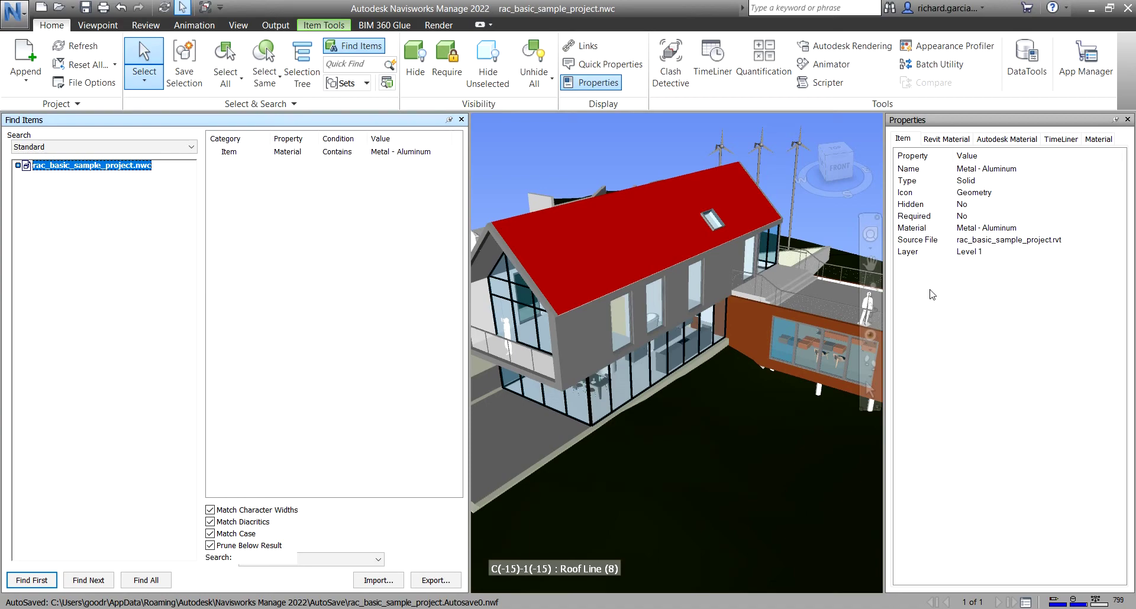
pyautogui.scroll(-3, 668, 305)
pyautogui.moveTo(667, 306)
pyautogui.keyDown('shift'); pyautogui.mouseDown(button='middle')
pyautogui.moveTo(604, 275)
pyautogui.moveTo(684, 343)
pyautogui.moveTo(749, 361)
pyautogui.moveTo(679, 316)
pyautogui.moveTo(638, 309)
pyautogui.moveTo(627, 349)
pyautogui.mouseUp(button='middle'); pyautogui.keyUp('shift')
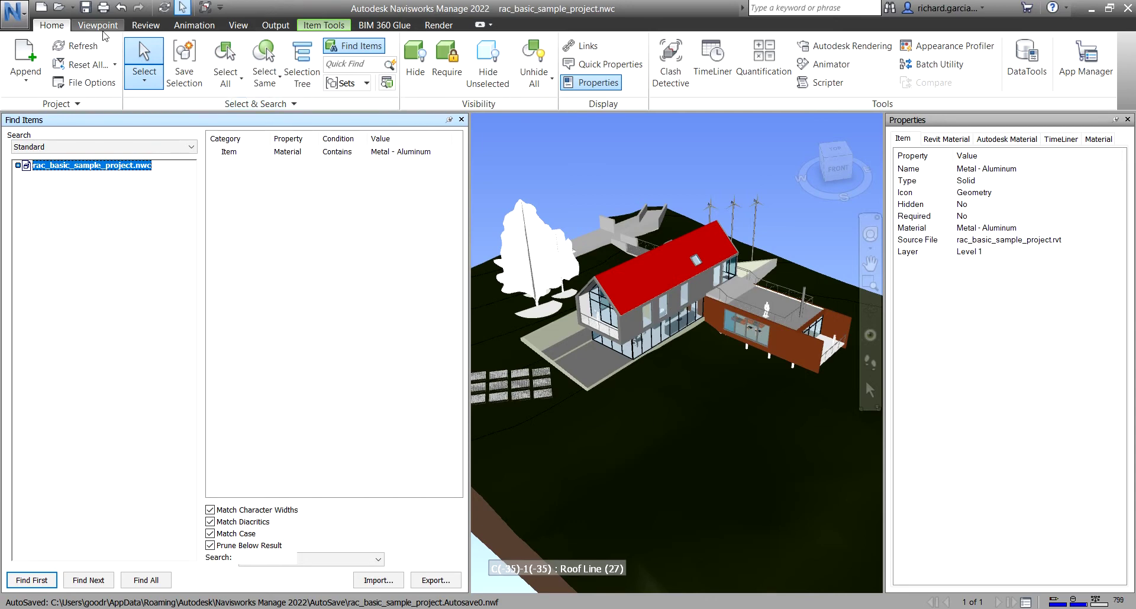
# - Set the Viewpoint render mode to Wireframe and zoom in on the highlighted fixture
pyautogui.click(99, 26)
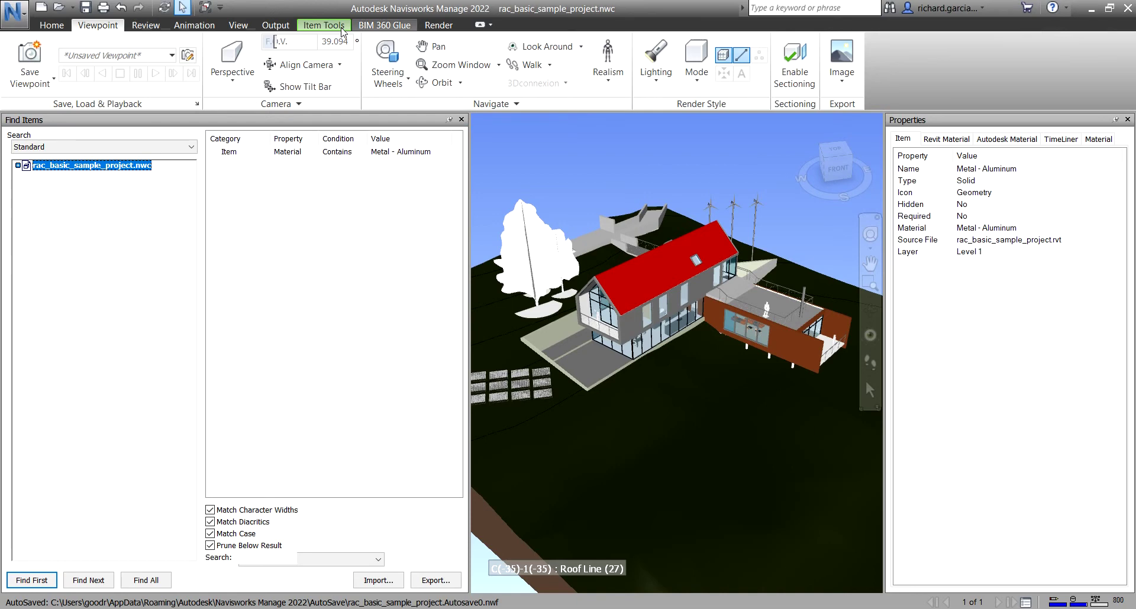
pyautogui.click(697, 77)
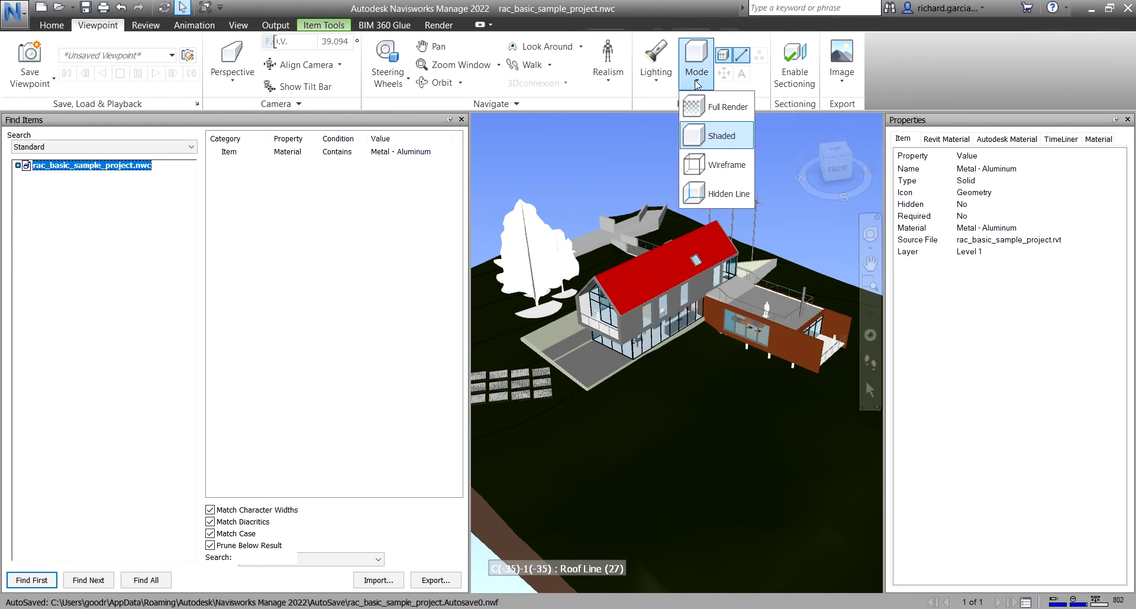
pyautogui.click(724, 163)
pyautogui.scroll(5, 735, 313)
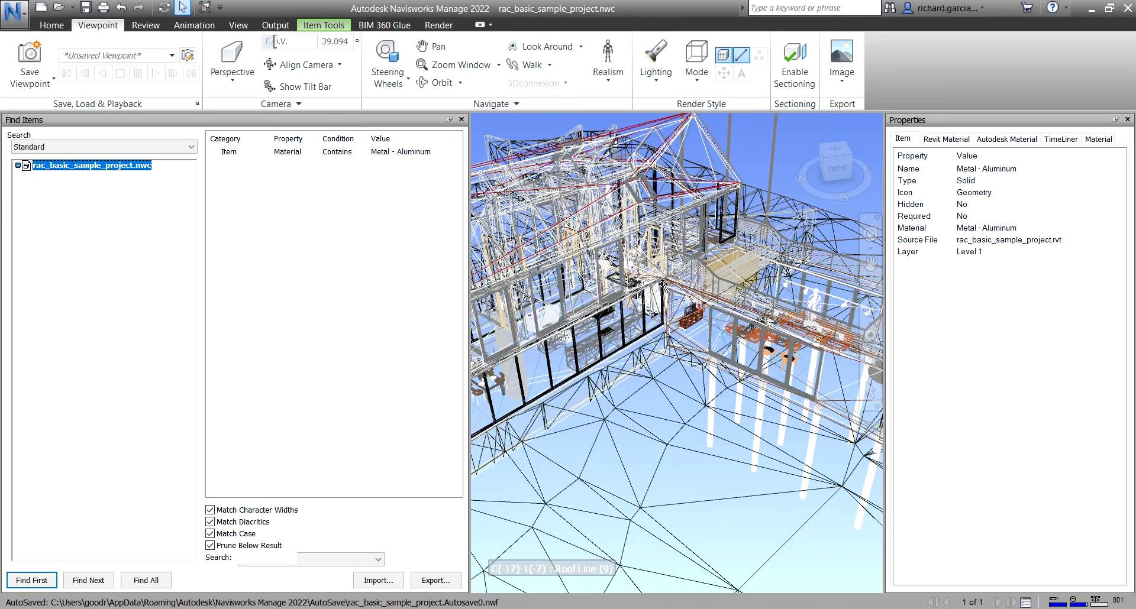
pyautogui.moveTo(669, 389)
pyautogui.keyDown('shift'); pyautogui.mouseDown(button='middle')
pyautogui.moveTo(715, 391)
pyautogui.moveTo(609, 379)
pyautogui.moveTo(672, 357)
pyautogui.moveTo(668, 384)
pyautogui.mouseUp(button='middle'); pyautogui.keyUp('shift')
pyautogui.scroll(10, 668, 384)
pyautogui.scroll(10, 548, 422)
pyautogui.scroll(6, 584, 374)
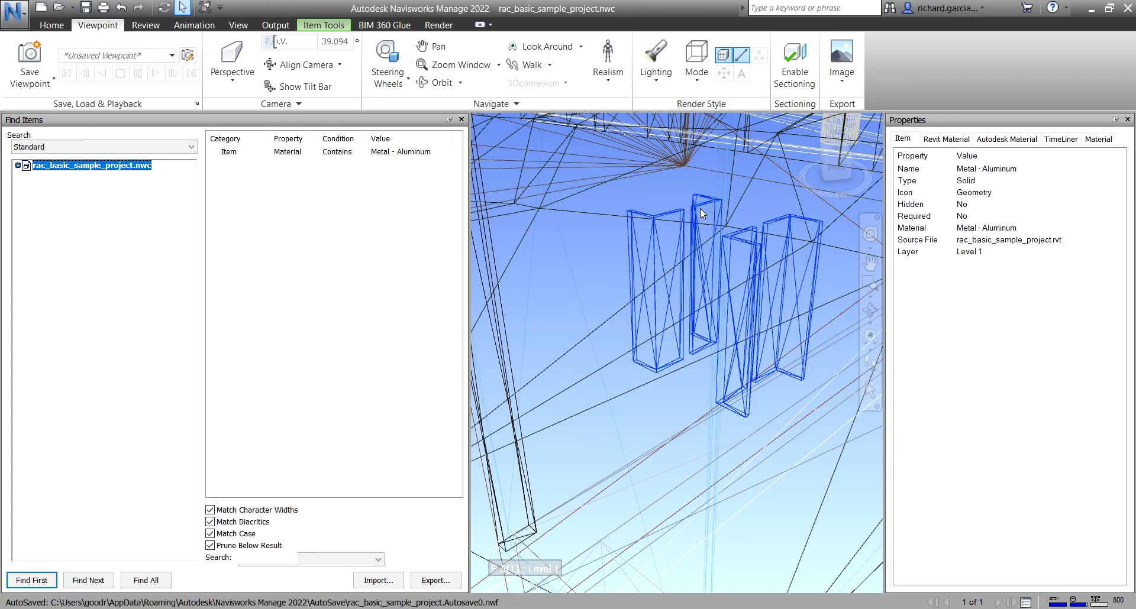
pyautogui.scroll(-3, 679, 295)
pyautogui.scroll(-5, 679, 296)
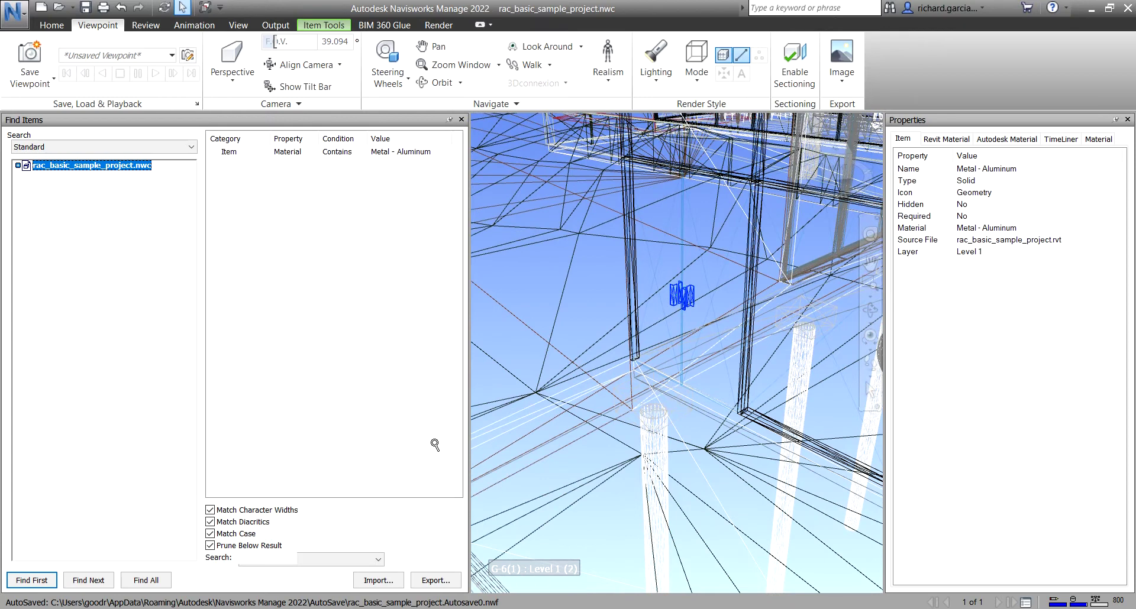
# - Jump to the next Metal - Aluminum match with Find Next
pyautogui.click(100, 582)
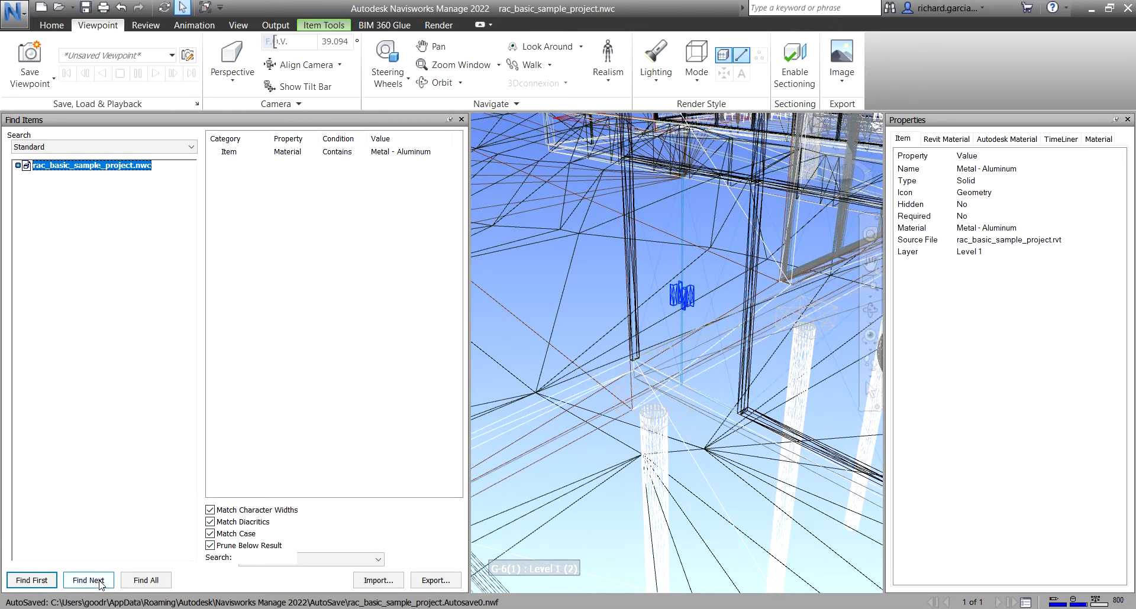
pyautogui.click(99, 581)
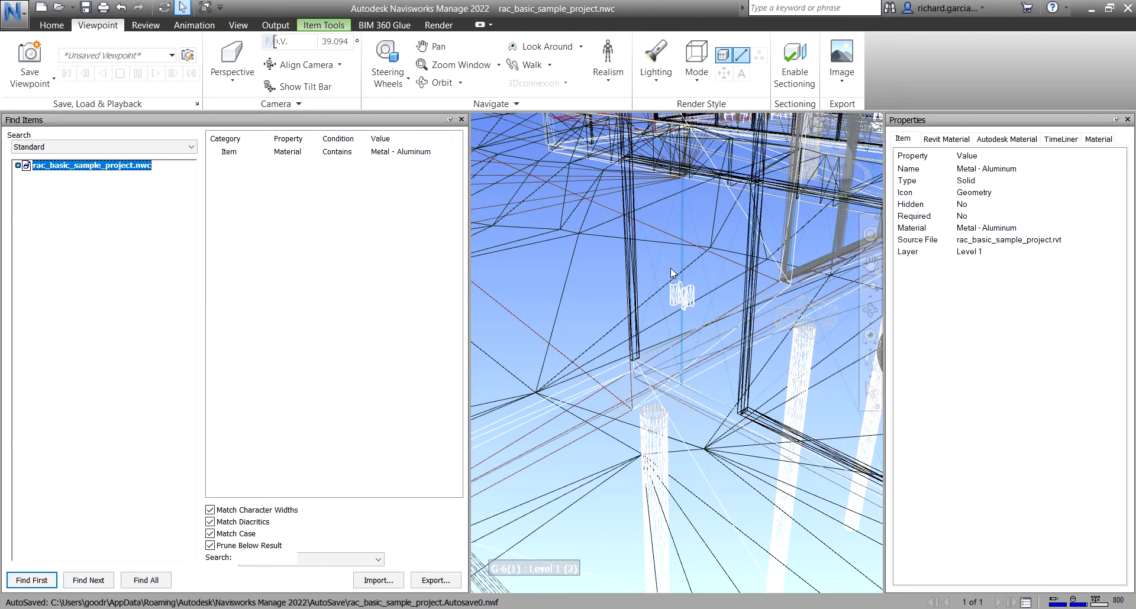
pyautogui.scroll(-10, 605, 305)
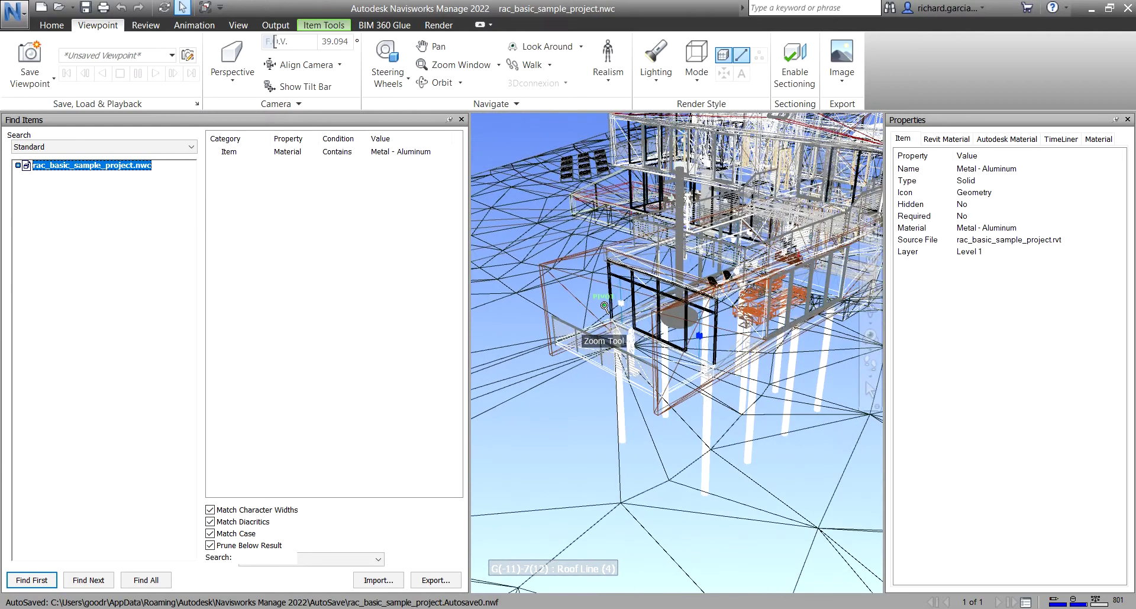
pyautogui.scroll(8, 704, 337)
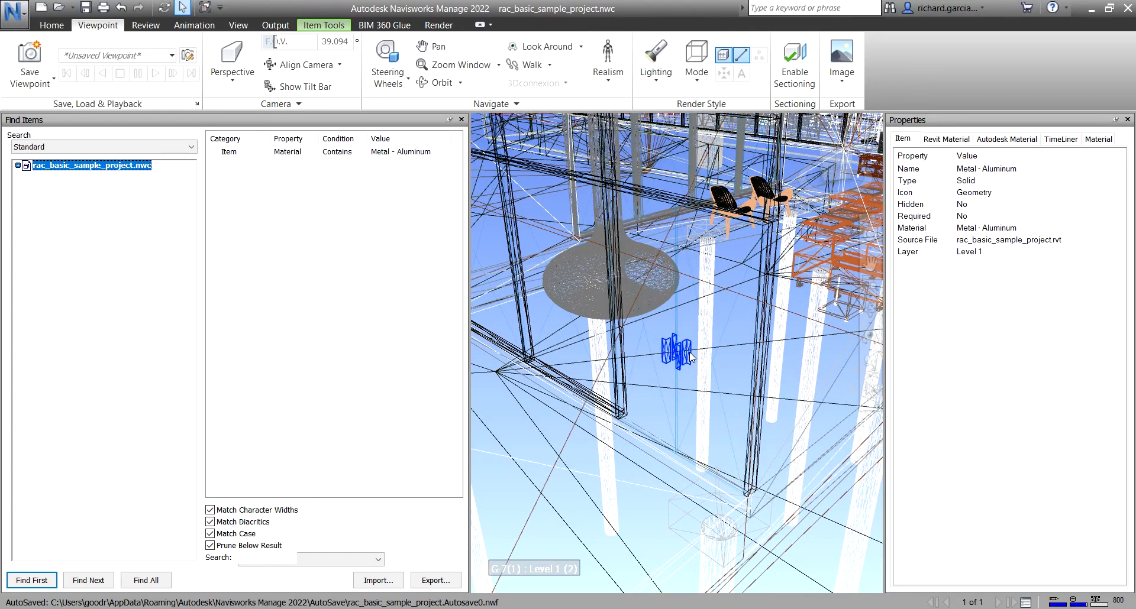
pyautogui.click(698, 81)
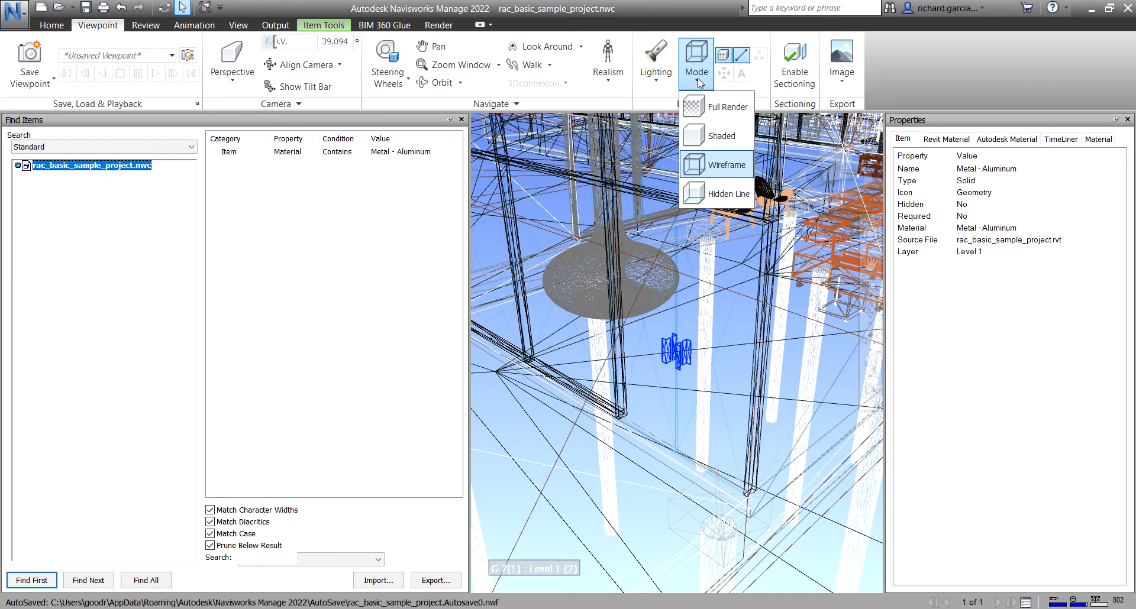
# - Return to Shaded rendering and frame the selection using an orbit and the ViewCube
pyautogui.click(720, 139)
pyautogui.scroll(-10, 654, 273)
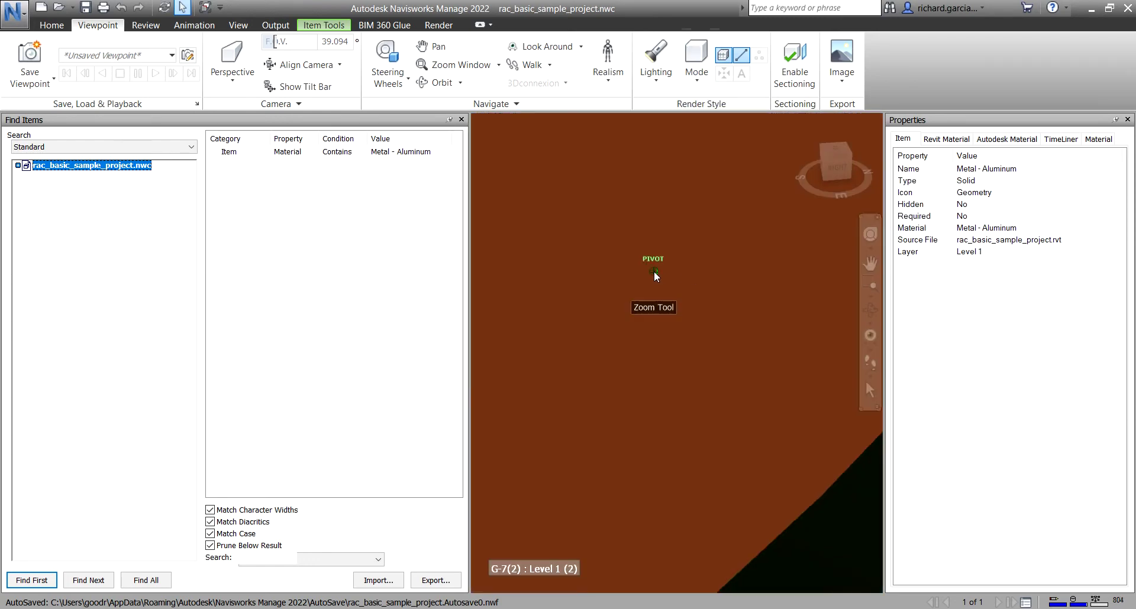
pyautogui.scroll(-6, 655, 274)
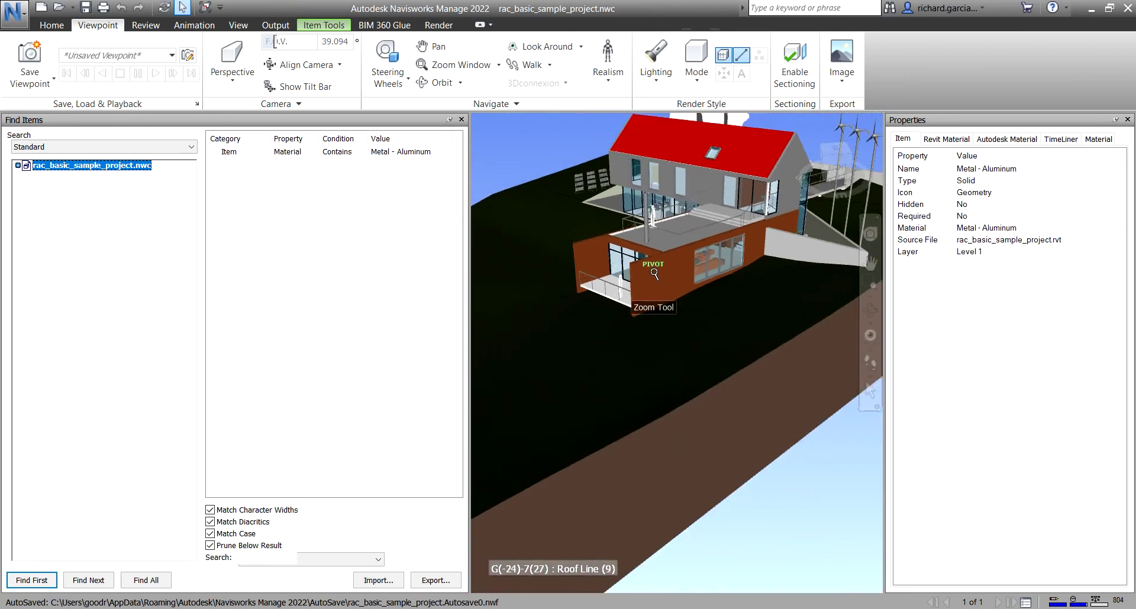
pyautogui.keyDown('shift'); pyautogui.moveTo(654, 274); pyautogui.dragTo(750, 280, button='middle'); pyautogui.keyUp('shift')
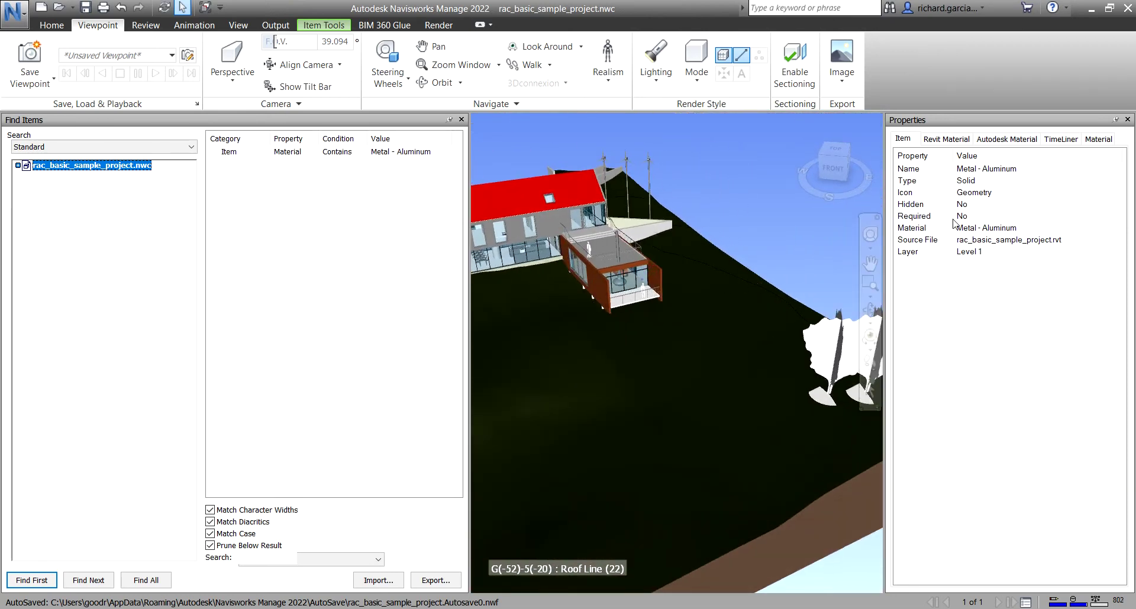
pyautogui.click(822, 158)
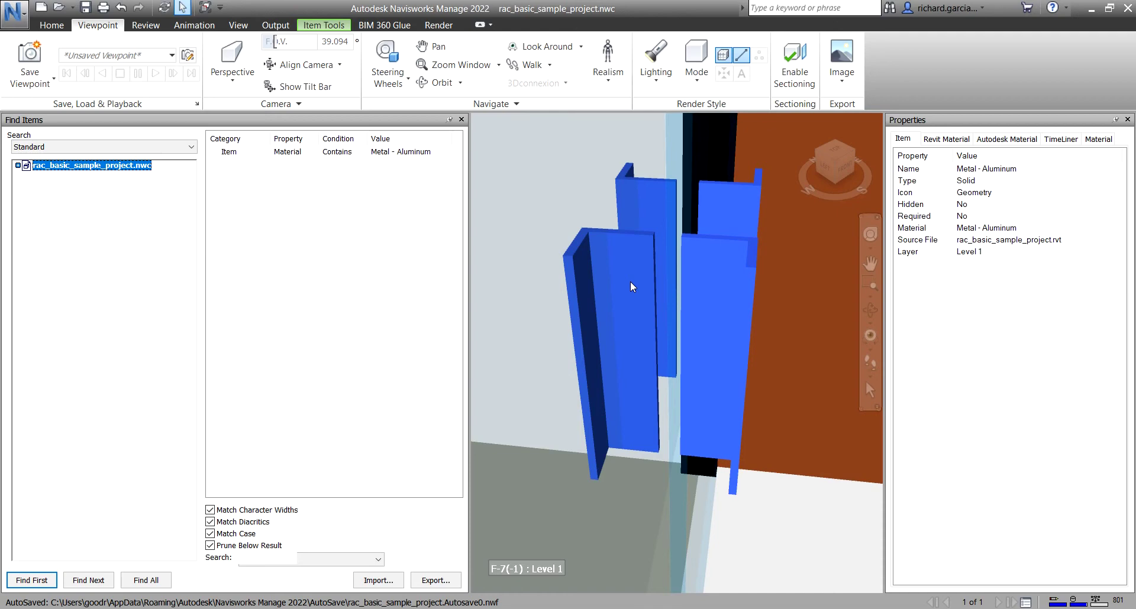
# - Step to the next aluminium match and orbit onto the Level 2 members by the glass door
pyautogui.click(95, 583)
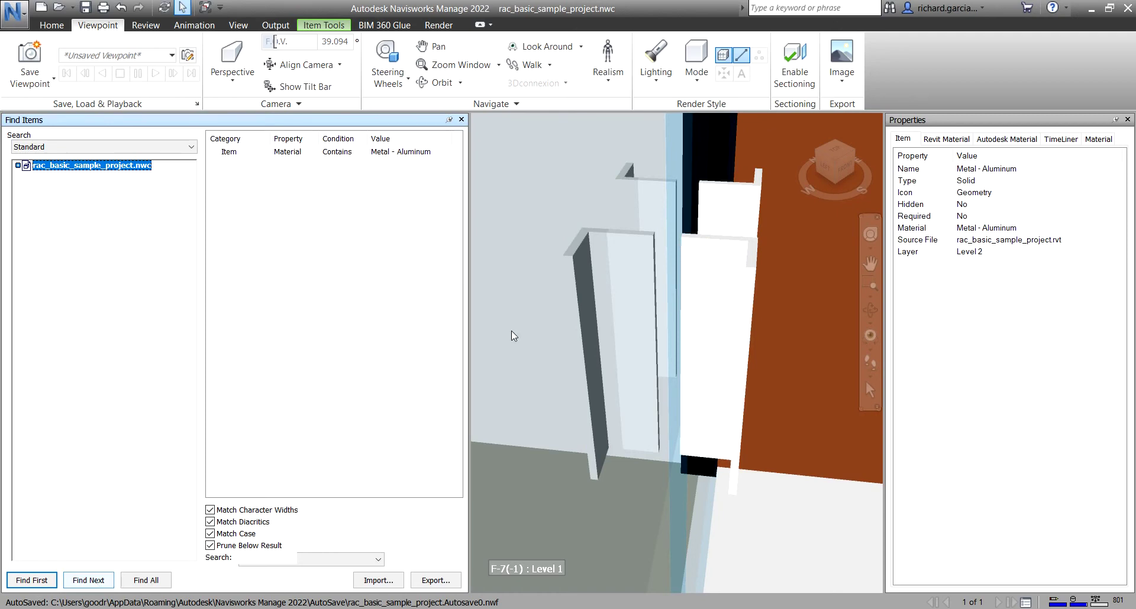
pyautogui.click(835, 159)
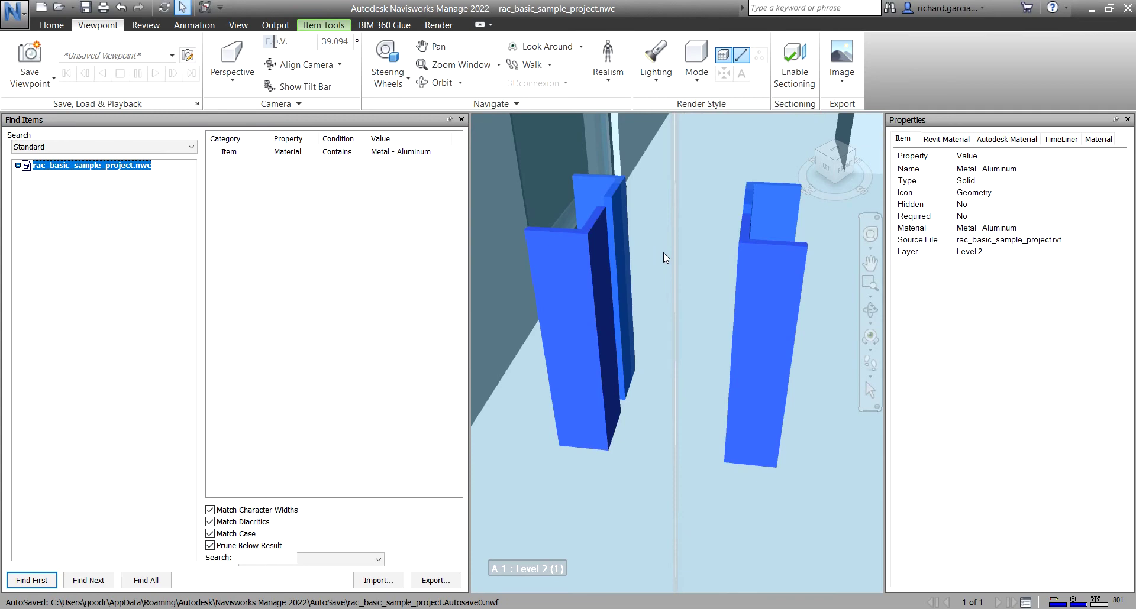
pyautogui.scroll(-5, 663, 255)
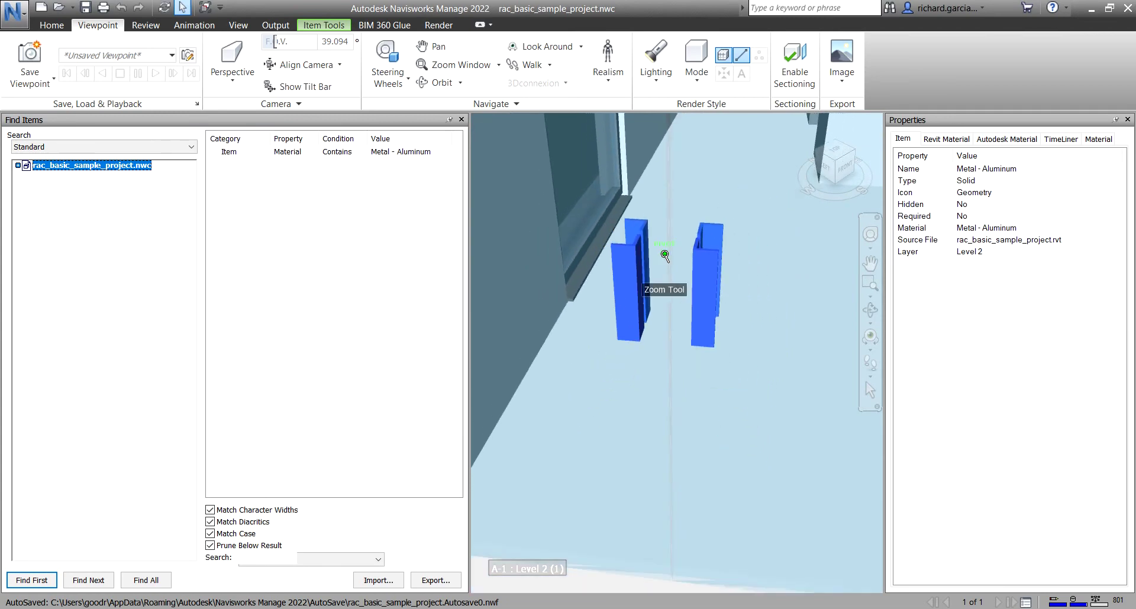
pyautogui.scroll(-2, 665, 255)
pyautogui.keyDown('shift'); pyautogui.moveTo(665, 256); pyautogui.dragTo(621, 355, button='middle'); pyautogui.keyUp('shift')
# - Select all three Metal - Aluminum door-handle items with Find All and zoom out
pyautogui.click(149, 583)
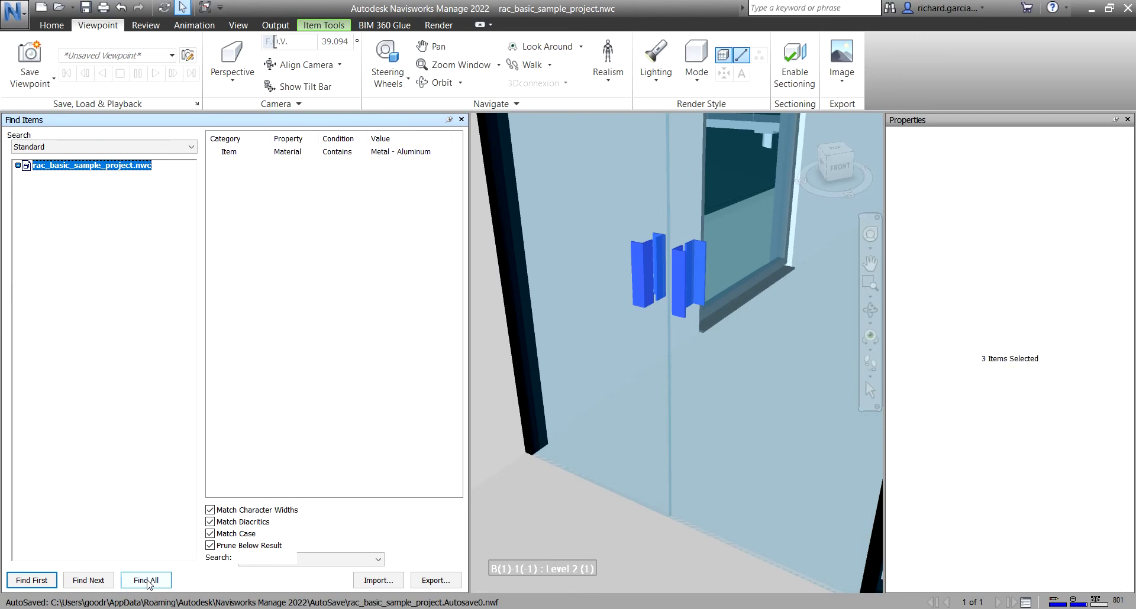
pyautogui.click(1003, 362)
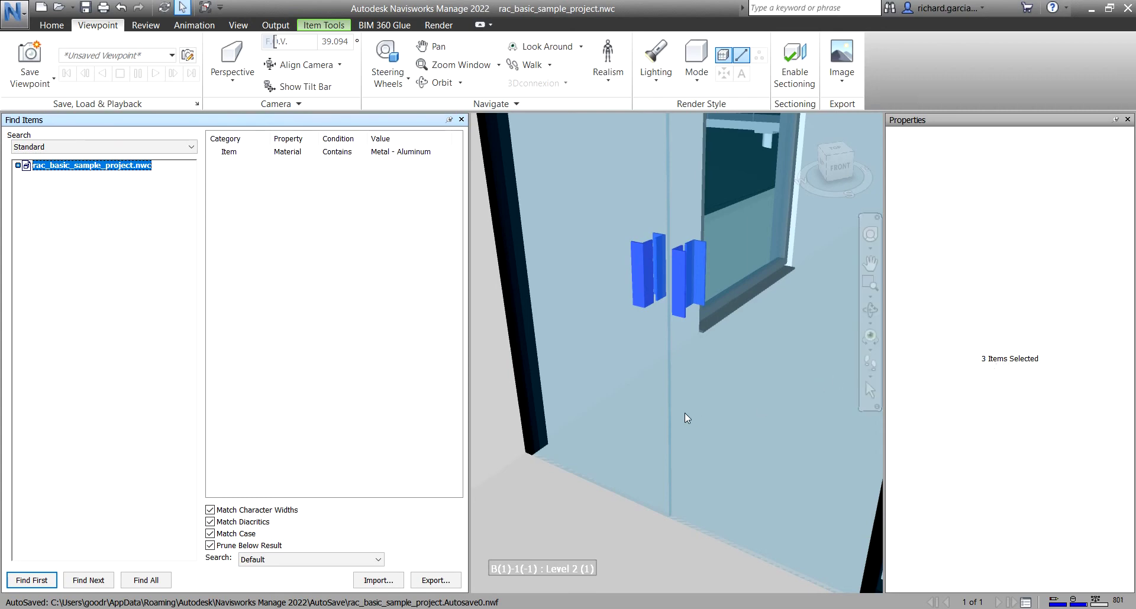
pyautogui.scroll(-10, 684, 413)
pyautogui.scroll(-2, 684, 413)
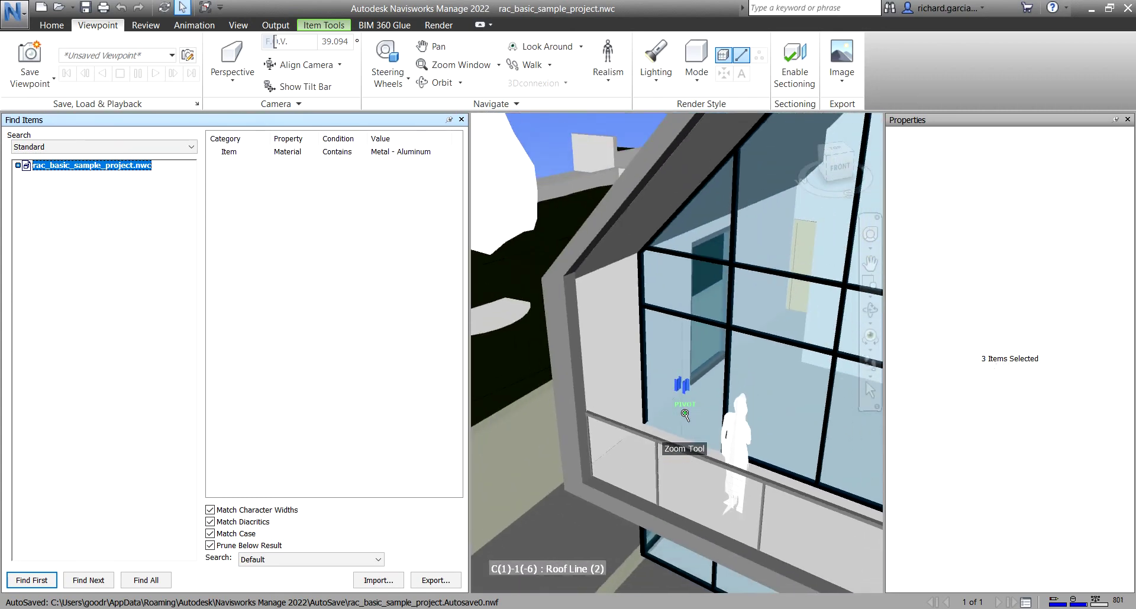
pyautogui.scroll(-4, 674, 413)
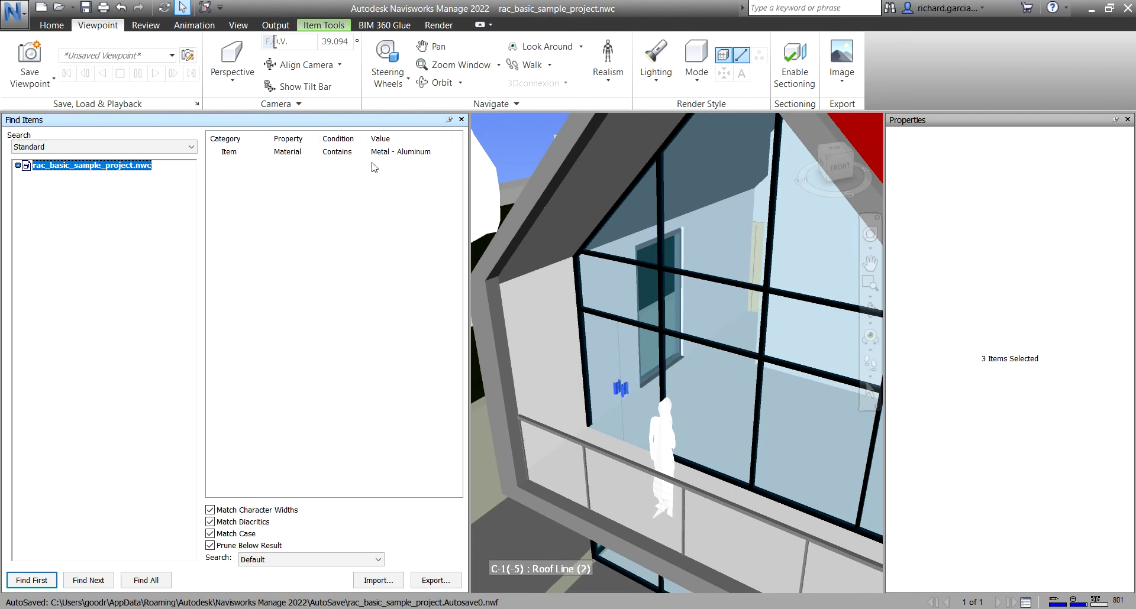
pyautogui.click(56, 26)
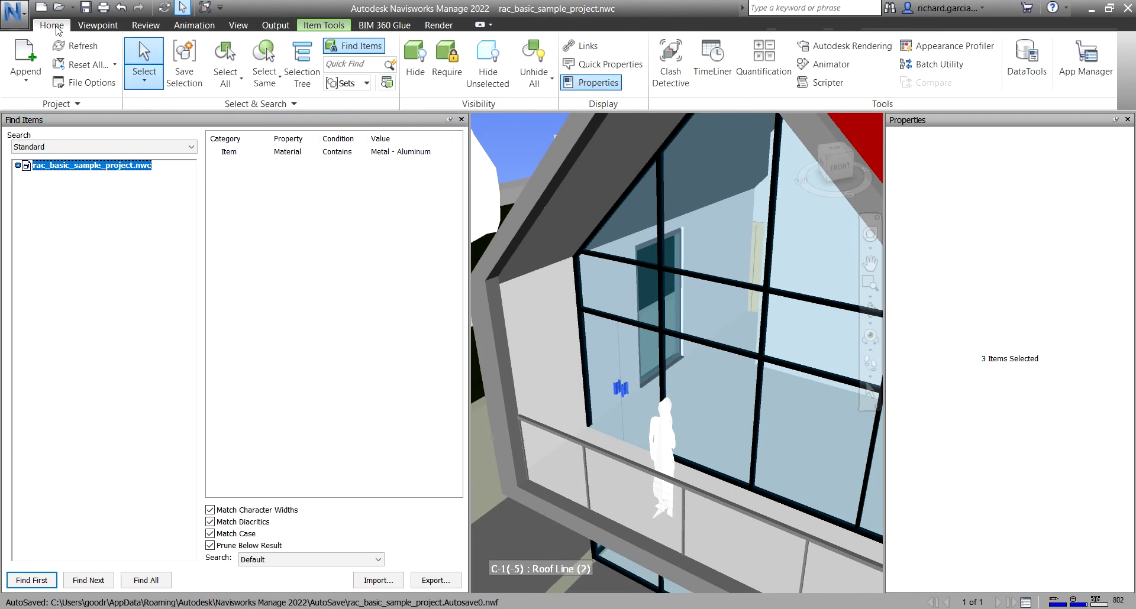
# - Hide Unselected to isolate the three Metal - Aluminum members, then frame them in view
pyautogui.click(500, 65)
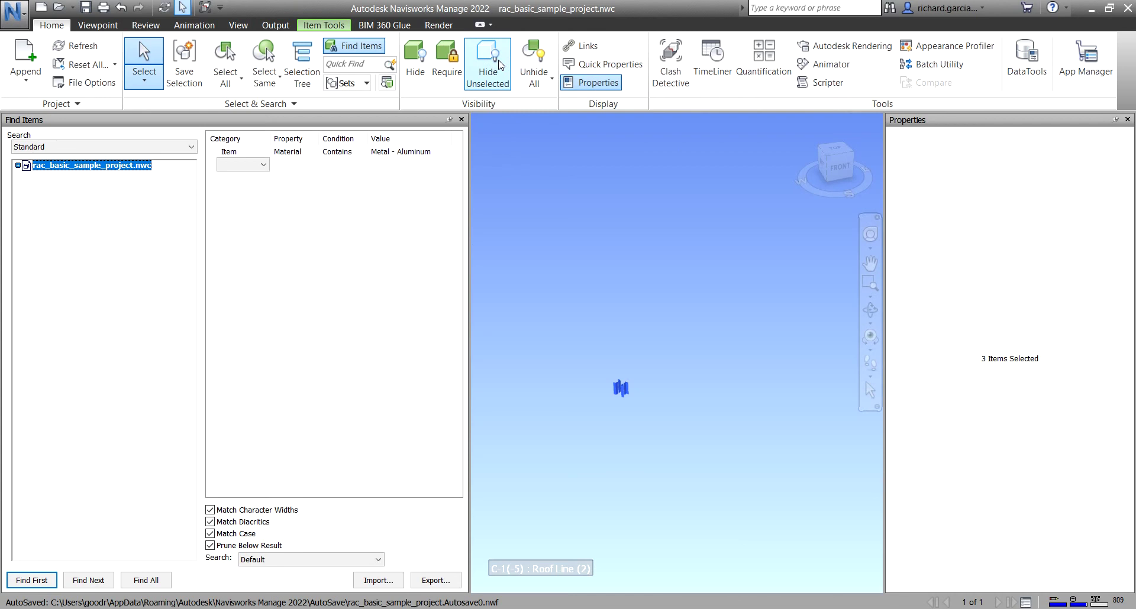
pyautogui.scroll(5, 649, 257)
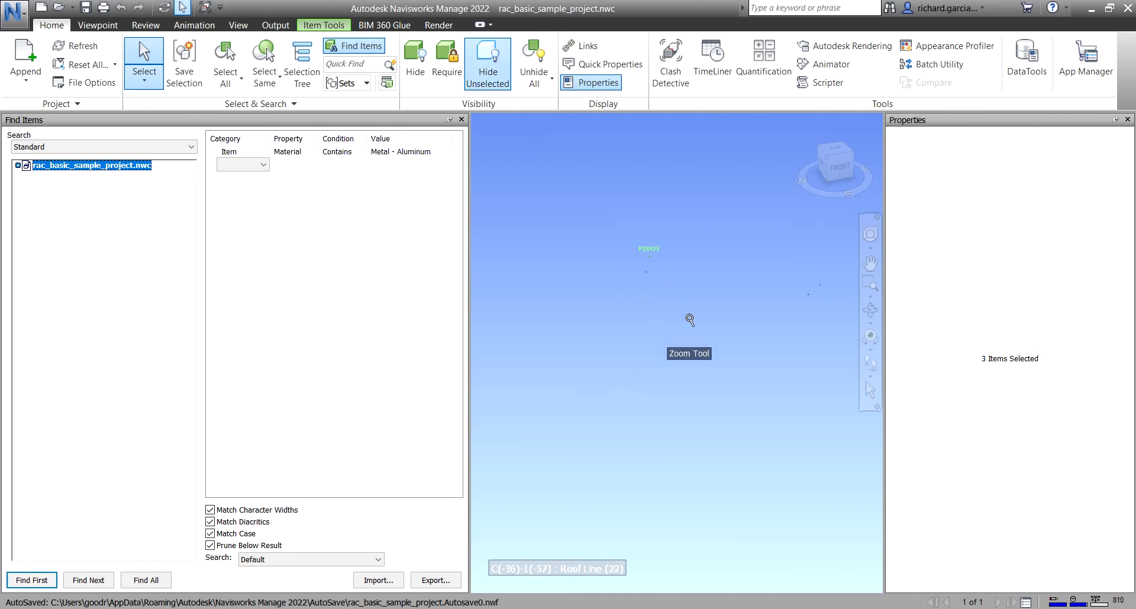
pyautogui.scroll(-3, 735, 284)
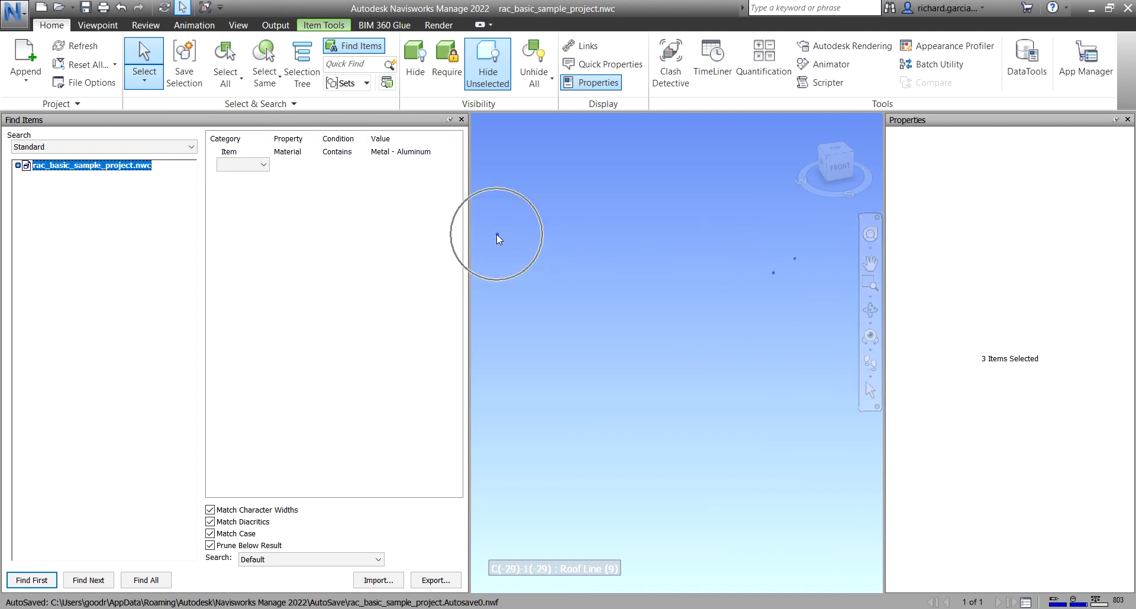
pyautogui.keyDown('shift'); pyautogui.moveTo(602, 290); pyautogui.dragTo(646, 320, button='middle'); pyautogui.keyUp('shift')
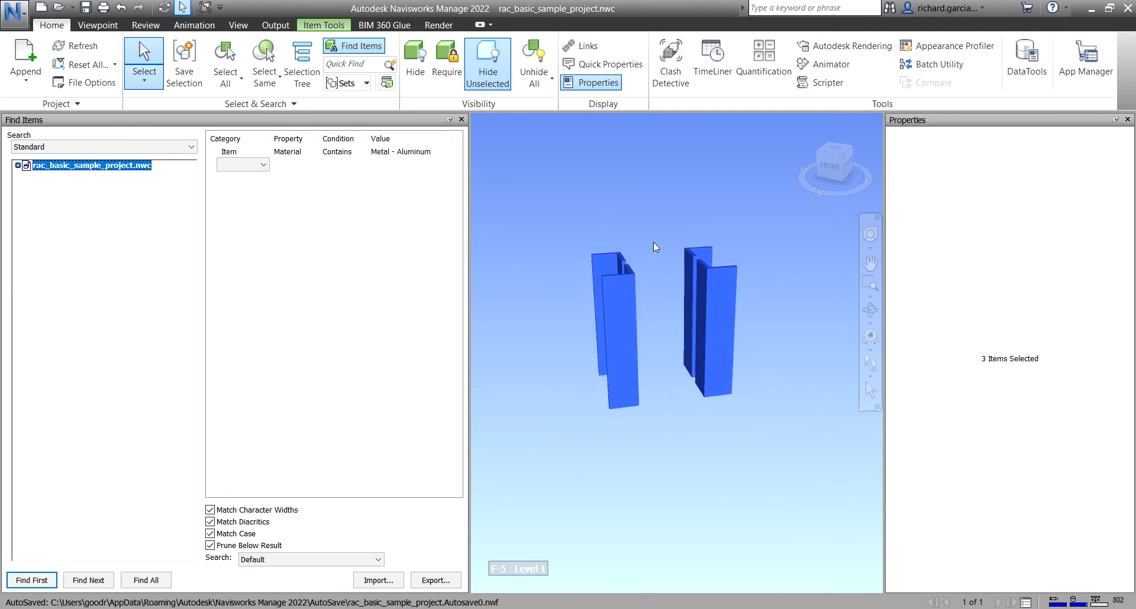